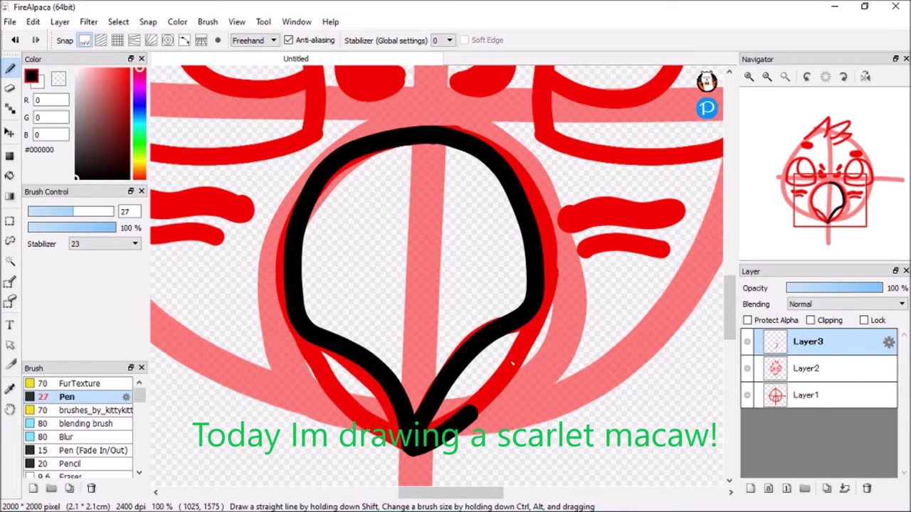
# Step: Finish inking the lower beak outline and, with the pen at size 22, ink the two forehead marks beside the right eye
pyautogui.moveTo(305, 323)
pyautogui.mouseDown()
pyautogui.moveTo(328, 378)
pyautogui.moveTo(408, 453)
pyautogui.mouseUp()
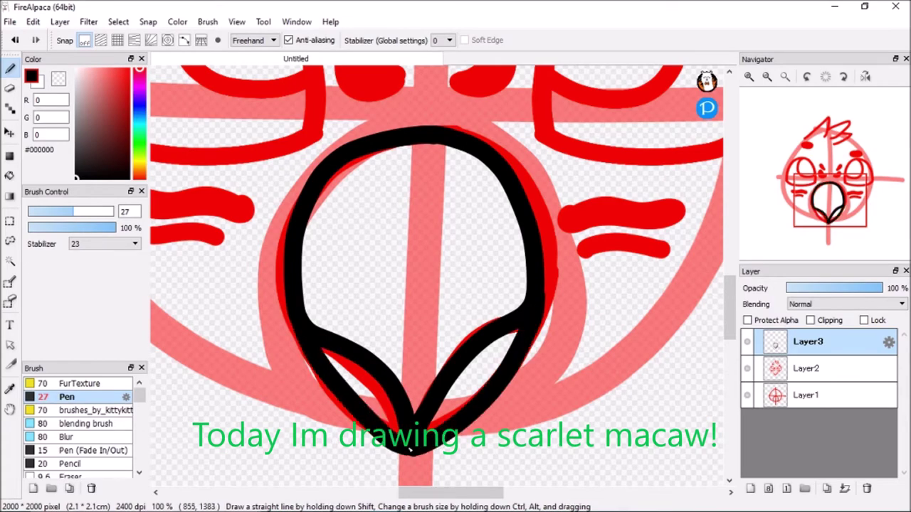
pyautogui.scroll(5, 511, 300)
pyautogui.doubleClick(129, 212)
pyautogui.press('BackSpace')
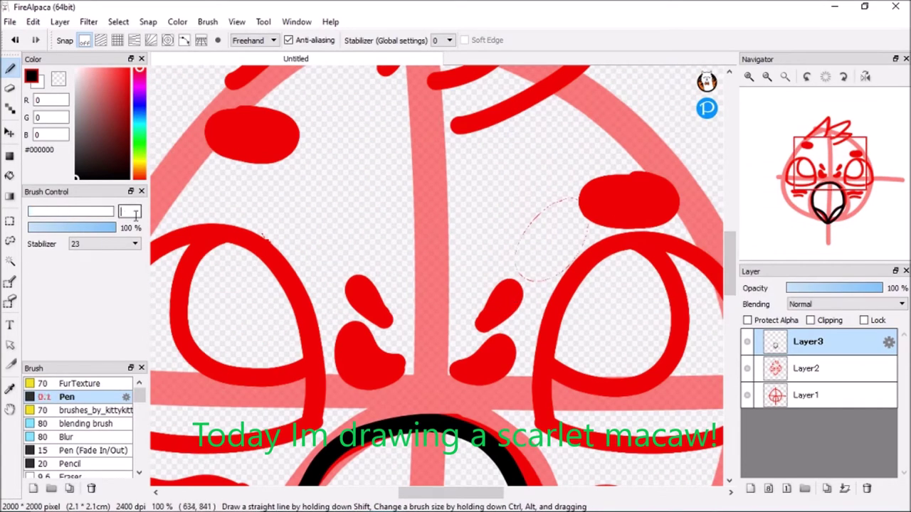
pyautogui.write('22')
pyautogui.moveTo(508, 283)
pyautogui.mouseDown()
pyautogui.moveTo(492, 311)
pyautogui.moveTo(519, 303)
pyautogui.mouseUp()
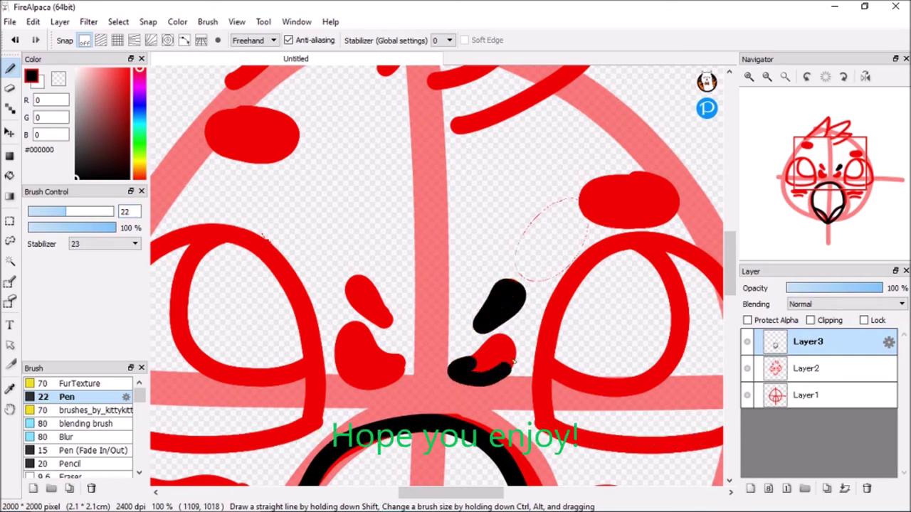
# Step: Ink the two matching forehead marks beside the left eye over the red sketch
pyautogui.click(360, 276)
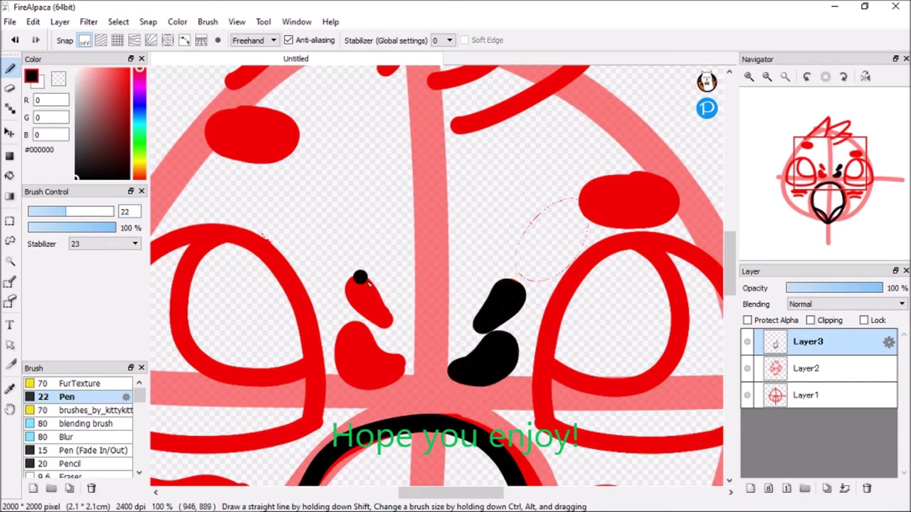
pyautogui.hotkey('ctrl', 'z')
pyautogui.moveTo(347, 305)
pyautogui.mouseDown()
pyautogui.moveTo(372, 281)
pyautogui.moveTo(386, 324)
pyautogui.moveTo(364, 306)
pyautogui.mouseUp()
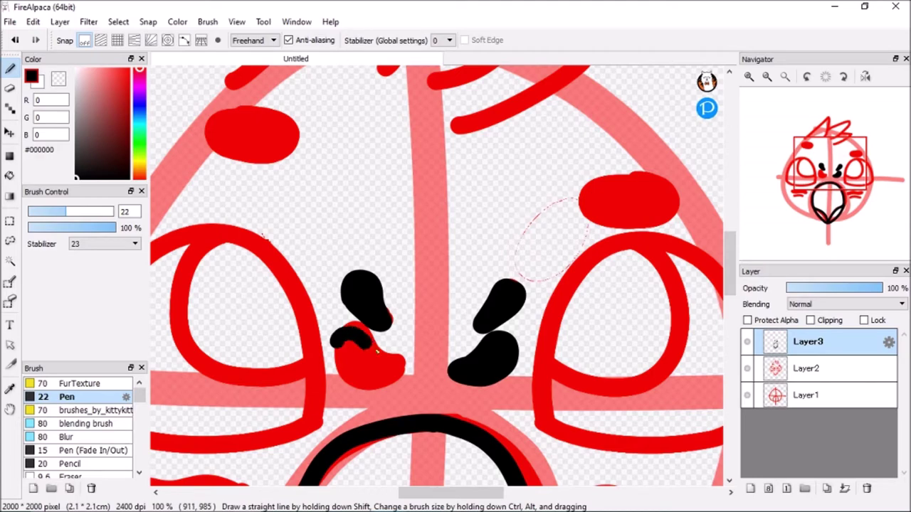
pyautogui.moveTo(377, 375)
pyautogui.mouseDown()
pyautogui.moveTo(346, 340)
pyautogui.moveTo(389, 362)
pyautogui.mouseUp()
# Step: Ink the two wavy cheek stripes below the right eye, redoing strokes that miss the sketch
pyautogui.moveTo(731, 282); pyautogui.dragTo(730, 308)
pyautogui.moveTo(569, 329); pyautogui.dragTo(667, 321)
pyautogui.hotkey('ctrl', 'z')
pyautogui.moveTo(567, 329); pyautogui.dragTo(680, 326)
pyautogui.hotkey('ctrl', 'z')
pyautogui.moveTo(591, 363); pyautogui.dragTo(656, 358)
# Step: Duplicate Layer3, lasso the right cheek stripes, and flip and move them onto the left cheek
pyautogui.click(767, 76)
pyautogui.click(767, 77)
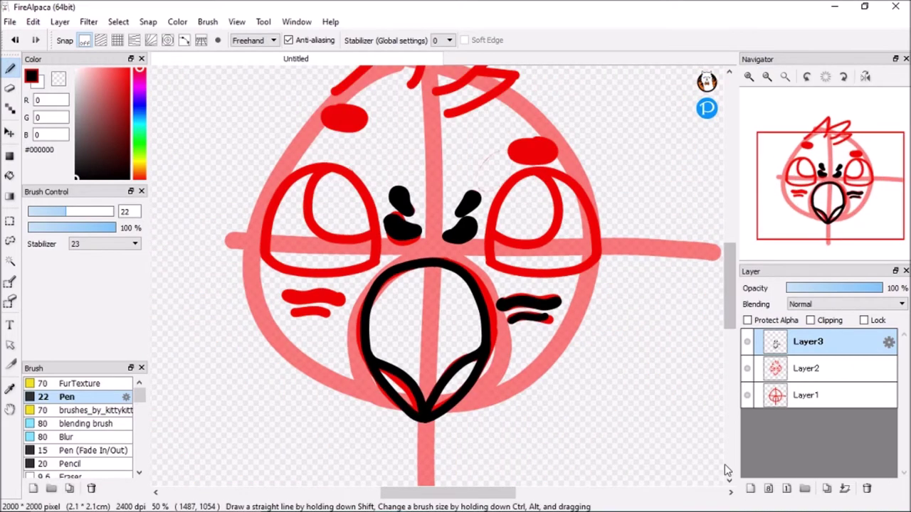
pyautogui.click(826, 488)
pyautogui.click(9, 242)
pyautogui.moveTo(513, 288); pyautogui.dragTo(584, 285)
pyautogui.moveTo(501, 326)
pyautogui.mouseDown()
pyautogui.moveTo(494, 291)
pyautogui.moveTo(309, 277)
pyautogui.mouseUp()
pyautogui.hotkey('ctrl', 't')
pyautogui.click(472, 472)
pyautogui.click(666, 492)
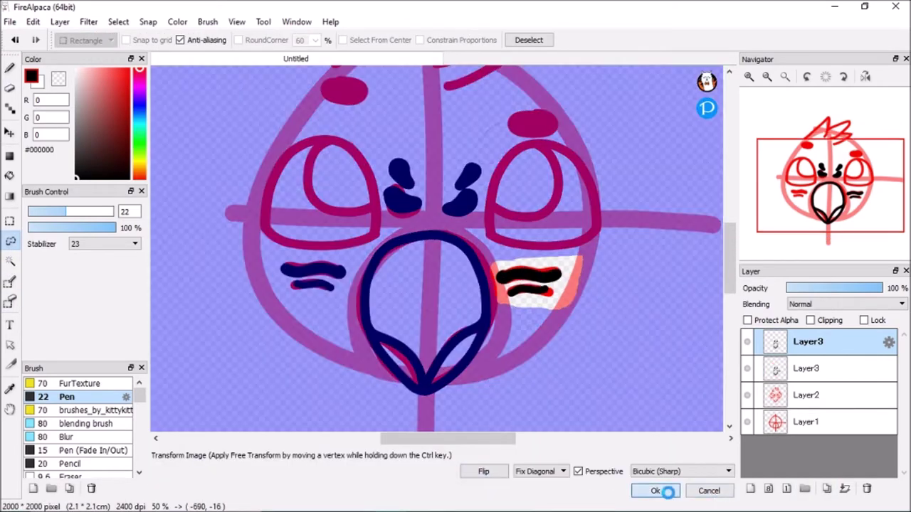
pyautogui.hotkey('ctrl', 'd')
# Step: Set the pen size to 27 and ink the right eye's outline and its inner iris curve
pyautogui.click(10, 69)
pyautogui.click(749, 77)
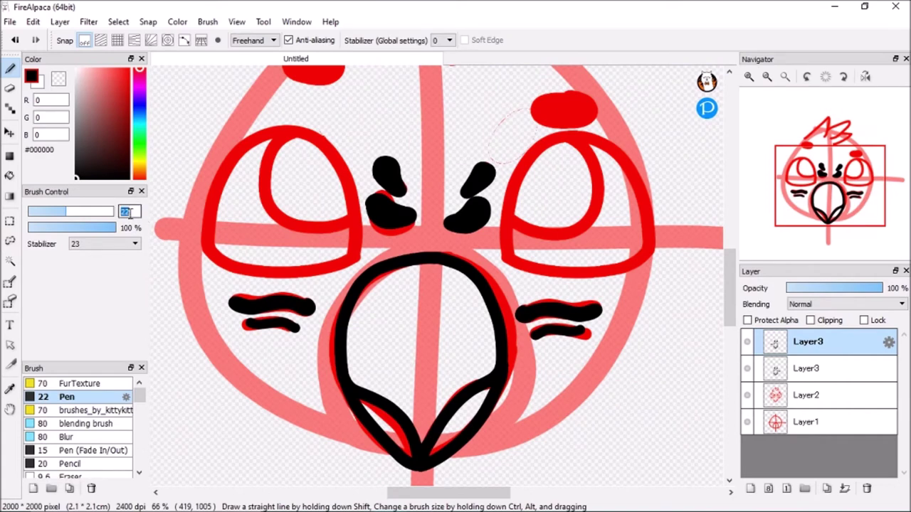
pyautogui.moveTo(469, 493); pyautogui.dragTo(498, 494)
pyautogui.moveTo(727, 281); pyautogui.dragTo(727, 260)
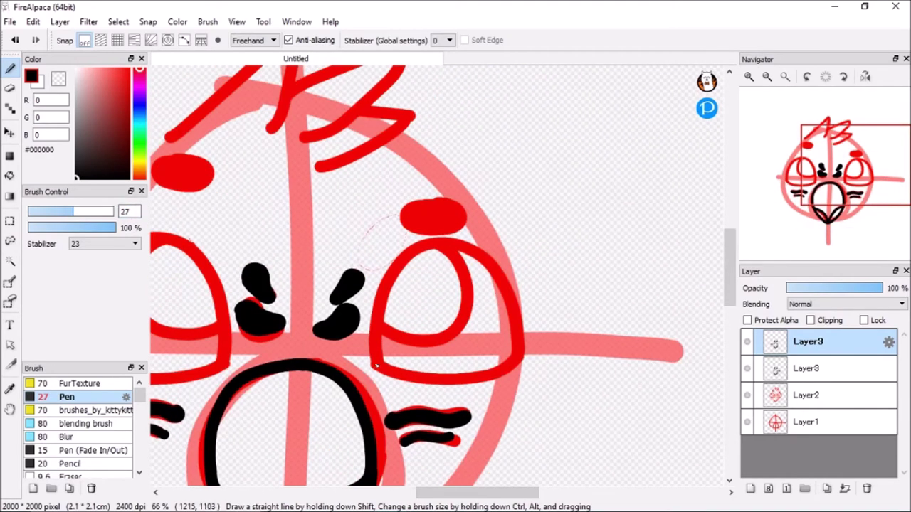
pyautogui.moveTo(403, 259)
pyautogui.mouseDown()
pyautogui.moveTo(435, 244)
pyautogui.moveTo(468, 246)
pyautogui.moveTo(502, 269)
pyautogui.moveTo(525, 367)
pyautogui.mouseUp()
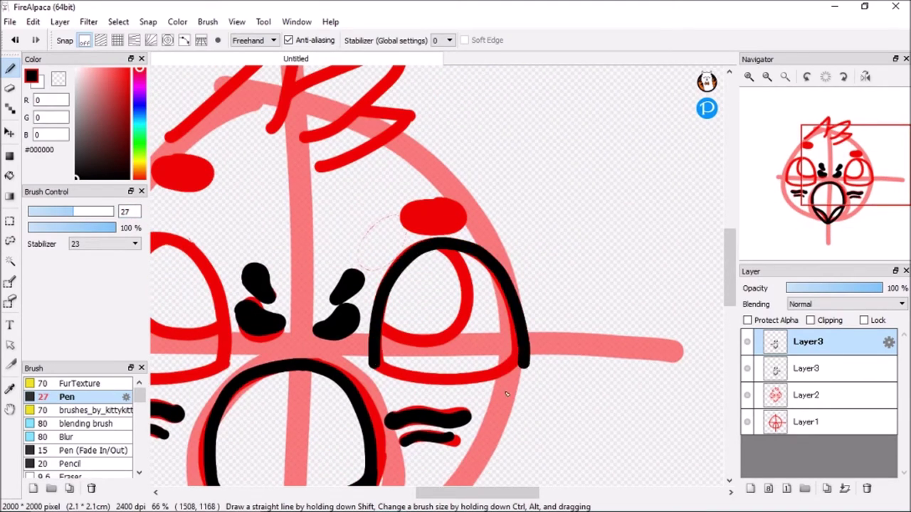
pyautogui.hotkey('ctrl', 'z')
pyautogui.moveTo(377, 365)
pyautogui.mouseDown()
pyautogui.moveTo(391, 283)
pyautogui.moveTo(417, 256)
pyautogui.moveTo(453, 246)
pyautogui.moveTo(497, 271)
pyautogui.moveTo(518, 354)
pyautogui.mouseUp()
pyautogui.moveTo(463, 390); pyautogui.dragTo(509, 368)
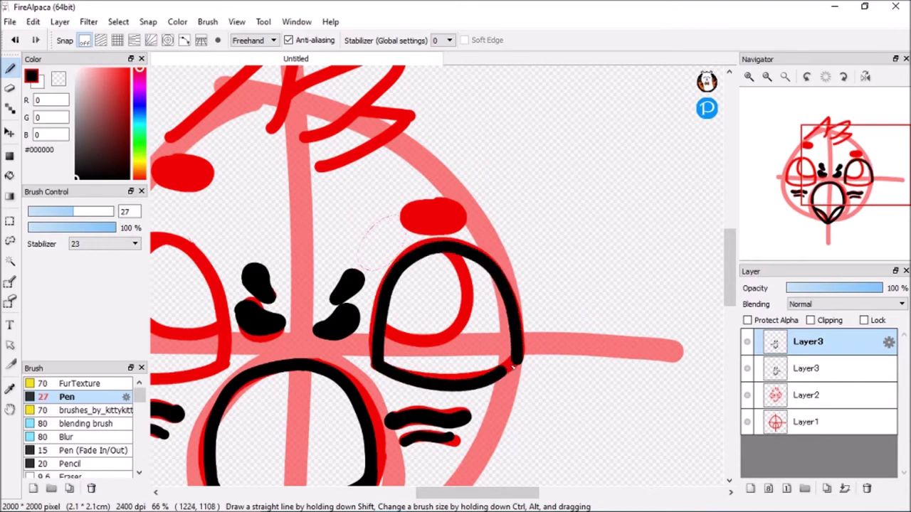
pyautogui.moveTo(431, 345)
pyautogui.mouseDown()
pyautogui.moveTo(474, 299)
pyautogui.moveTo(463, 249)
pyautogui.moveTo(459, 328)
pyautogui.moveTo(385, 325)
pyautogui.mouseUp()
# Step: Select the inked right eye, flip it with Transform and place it over the sketched left eye
pyautogui.moveTo(457, 493)
pyautogui.mouseDown()
pyautogui.moveTo(439, 492)
pyautogui.moveTo(447, 493)
pyautogui.mouseUp()
pyautogui.click(13, 264)
pyautogui.click(455, 289)
pyautogui.hotkey('ctrl', 't')
pyautogui.click(484, 471)
pyautogui.moveTo(514, 317); pyautogui.dragTo(220, 313)
pyautogui.click(655, 491)
pyautogui.click(522, 39)
# Step: Ink the solid oval brow above the right eye and place a copy over the left brow
pyautogui.click(9, 68)
pyautogui.moveTo(506, 209)
pyautogui.mouseDown()
pyautogui.moveTo(473, 232)
pyautogui.moveTo(522, 230)
pyautogui.mouseUp()
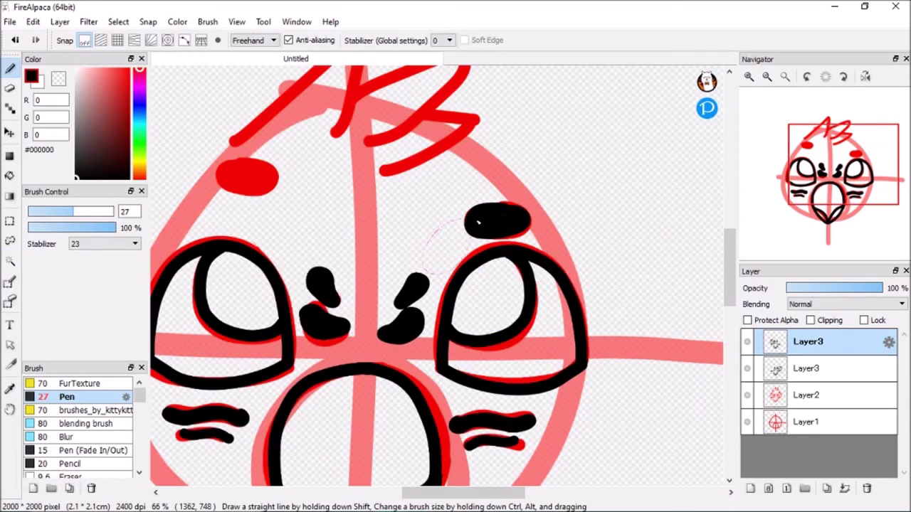
pyautogui.press('w')
pyautogui.click(502, 222)
pyautogui.hotkey('ctrl', 't')
pyautogui.moveTo(498, 193); pyautogui.dragTo(244, 148)
pyautogui.click(656, 490)
# Step: Ink the pointed crest feathers on top of the head over the red sketch
pyautogui.press('b')
pyautogui.moveTo(727, 250); pyautogui.dragTo(727, 228)
pyautogui.moveTo(228, 278)
pyautogui.mouseDown()
pyautogui.moveTo(324, 185)
pyautogui.moveTo(363, 168)
pyautogui.mouseUp()
pyautogui.moveTo(368, 208)
pyautogui.mouseDown()
pyautogui.moveTo(351, 269)
pyautogui.moveTo(467, 185)
pyautogui.moveTo(468, 222)
pyautogui.moveTo(389, 282)
pyautogui.mouseUp()
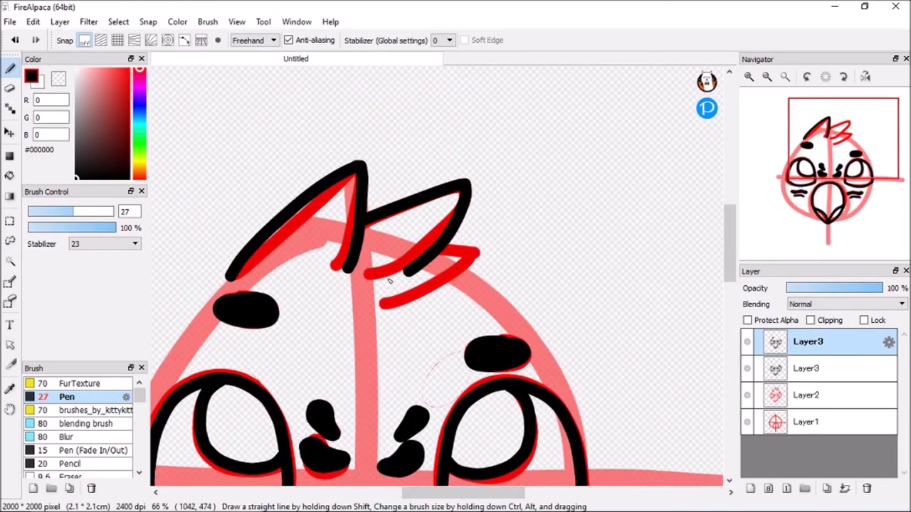
pyautogui.moveTo(484, 261); pyautogui.dragTo(413, 312)
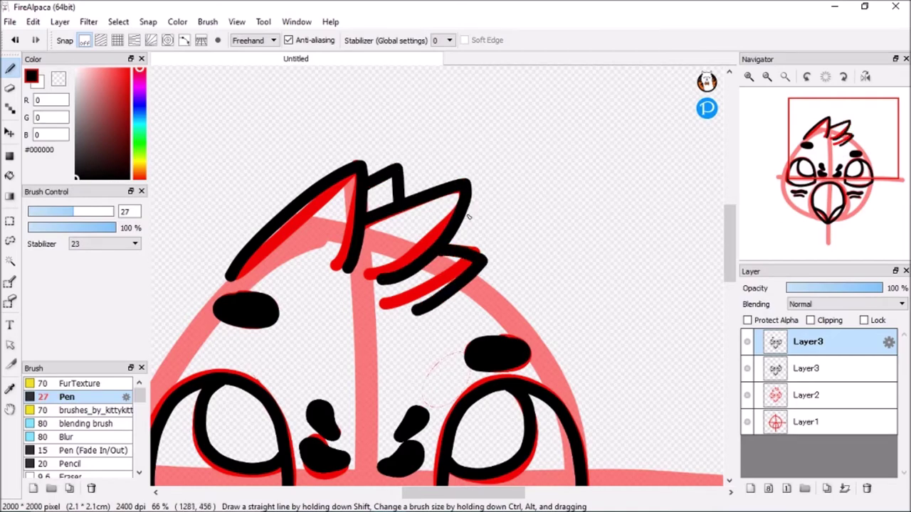
# Step: Ink the right side of the head outline from the crest down towards the beak
pyautogui.click(785, 76)
pyautogui.click(748, 76)
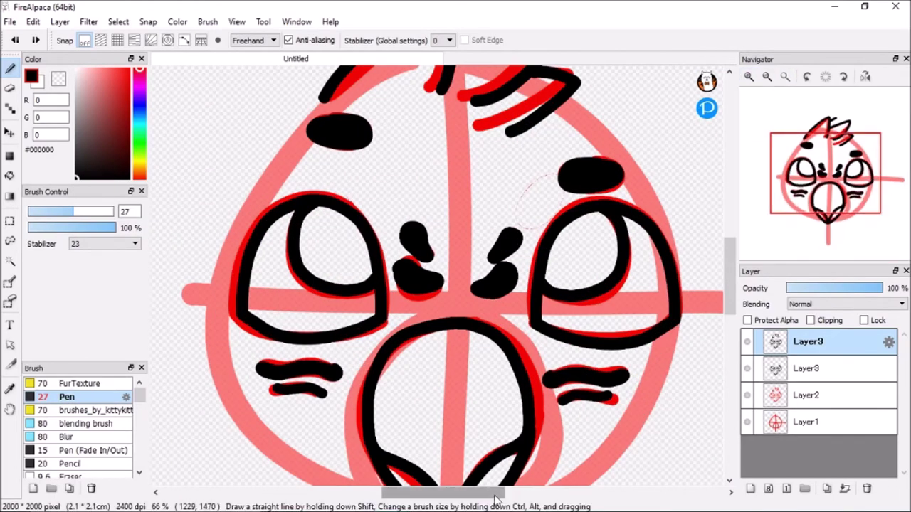
pyautogui.moveTo(494, 495); pyautogui.dragTo(516, 495)
pyautogui.moveTo(503, 141)
pyautogui.mouseDown()
pyautogui.moveTo(541, 187)
pyautogui.moveTo(574, 291)
pyautogui.mouseUp()
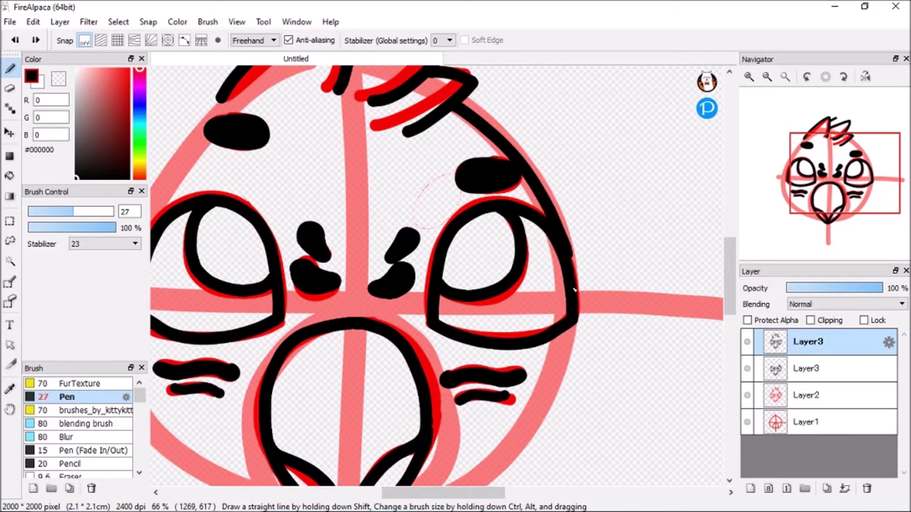
pyautogui.moveTo(548, 402)
pyautogui.mouseDown()
pyautogui.moveTo(489, 479)
pyautogui.moveTo(421, 487)
pyautogui.mouseUp()
pyautogui.moveTo(731, 291); pyautogui.dragTo(731, 322)
# Step: Lasso and delete the lower right end of the head outline beside the beak, and clear the selection
pyautogui.click(10, 241)
pyautogui.moveTo(585, 296)
pyautogui.mouseDown()
pyautogui.moveTo(539, 348)
pyautogui.moveTo(518, 313)
pyautogui.mouseUp()
pyautogui.press('Delete')
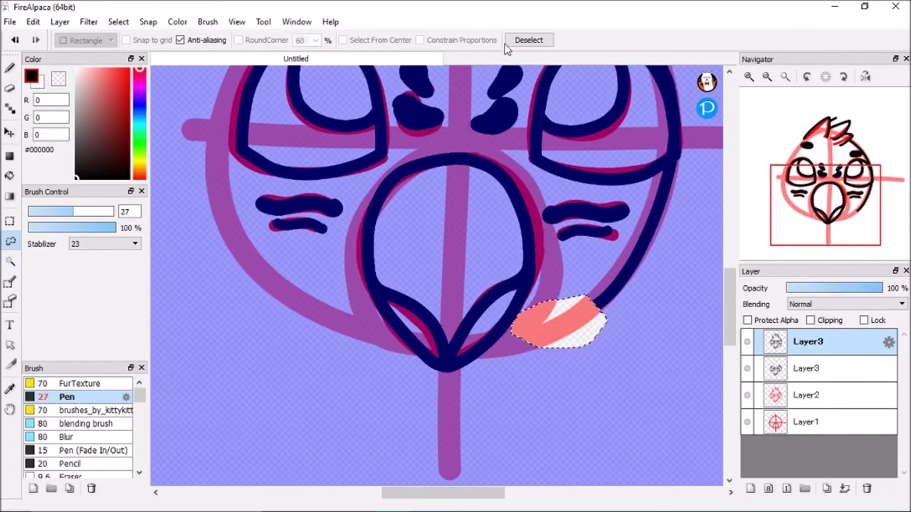
pyautogui.click(525, 41)
pyautogui.click(10, 66)
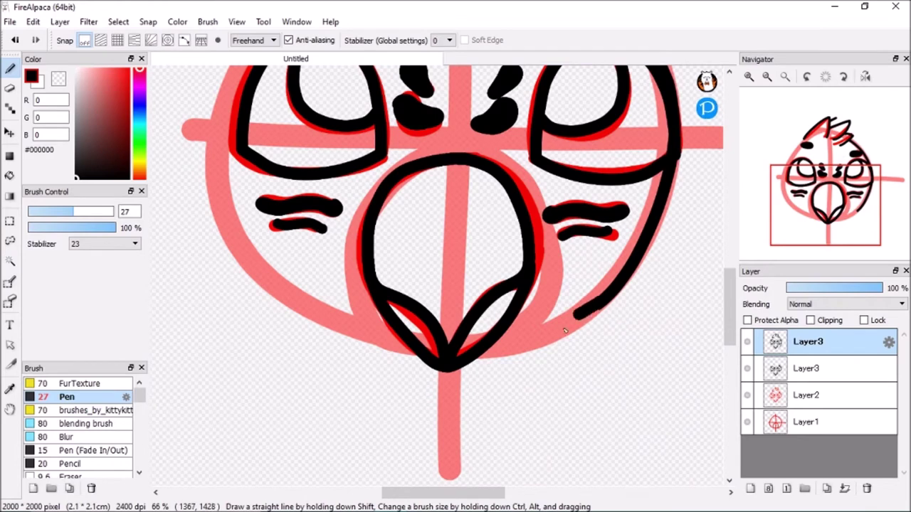
# Step: Redraw the lower right head outline to join the beak tip and trim the overlapping stroke end with a lasso selection
pyautogui.moveTo(603, 304)
pyautogui.mouseDown()
pyautogui.moveTo(489, 373)
pyautogui.moveTo(587, 320)
pyautogui.moveTo(609, 283)
pyautogui.mouseUp()
pyautogui.hotkey('ctrl', 'z')
pyautogui.press('l')
pyautogui.press('Delete')
pyautogui.hotkey('ctrl', 'd')
pyautogui.hotkey('ctrl', 'z')
pyautogui.hotkey('ctrl', 'z')
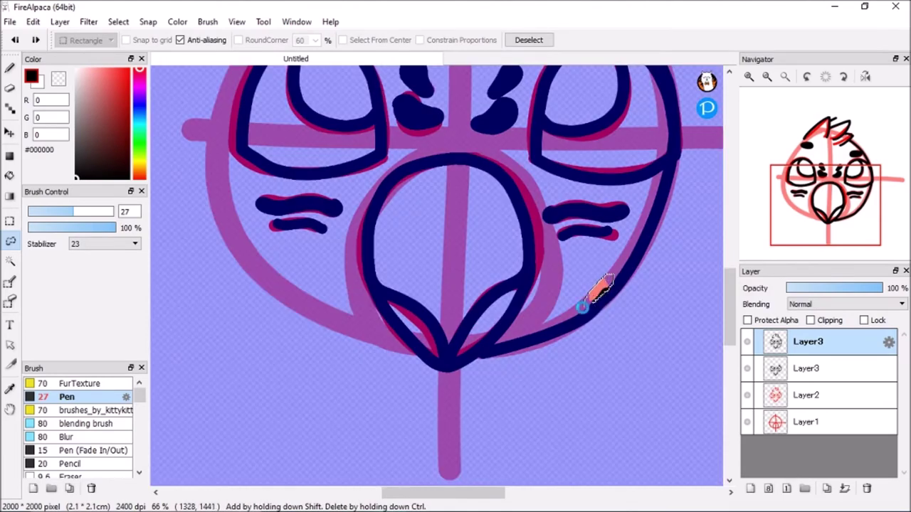
pyautogui.hotkey('ctrl', 'd')
pyautogui.press('b')
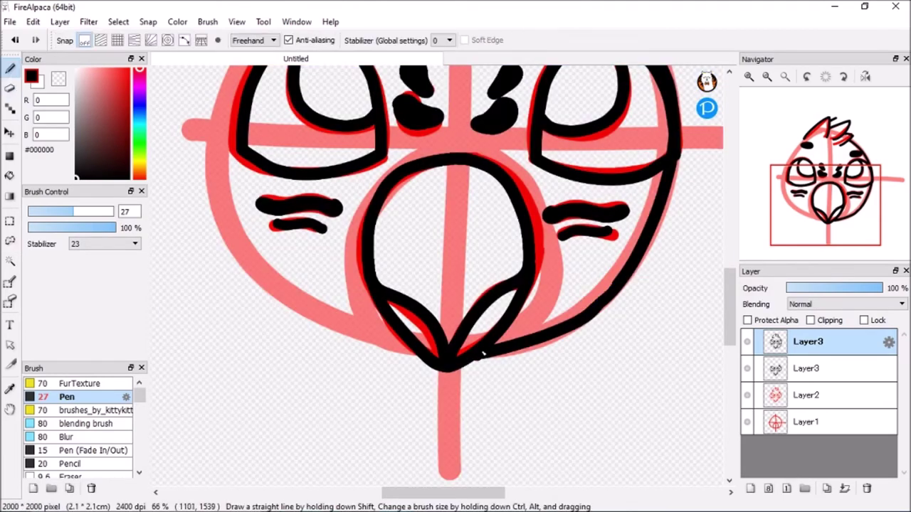
# Step: Ink the left side of the head outline from the crest down to the beak
pyautogui.click(768, 76)
pyautogui.click(767, 76)
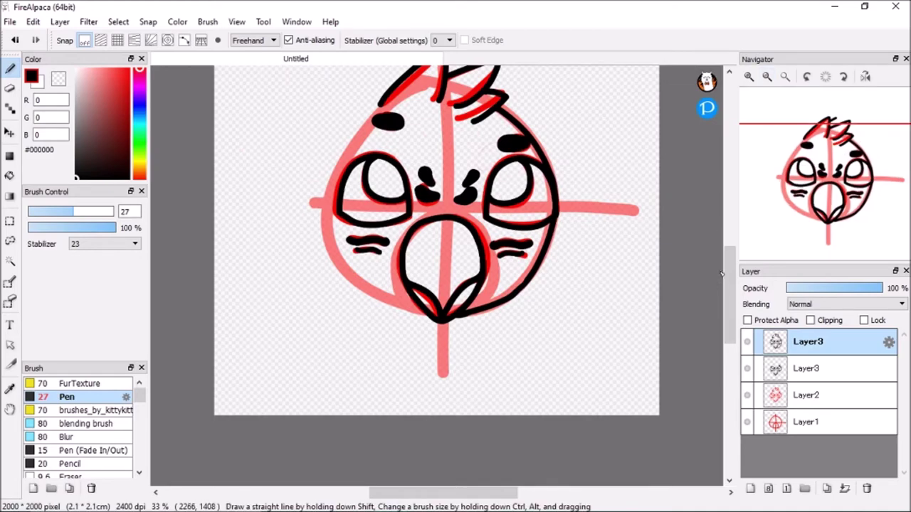
pyautogui.click(749, 76)
pyautogui.hotkey('ctrl', 'z')
pyautogui.moveTo(306, 169)
pyautogui.mouseDown()
pyautogui.moveTo(279, 207)
pyautogui.moveTo(273, 316)
pyautogui.moveTo(337, 412)
pyautogui.moveTo(429, 436)
pyautogui.mouseUp()
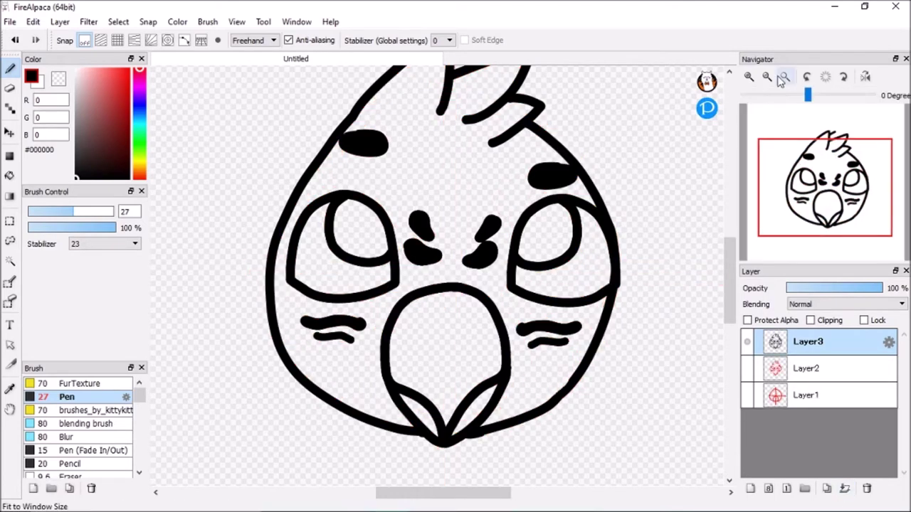
# Step: Add a colour layer beneath the line art and fill the head and crest with red #FF0000
pyautogui.click(785, 76)
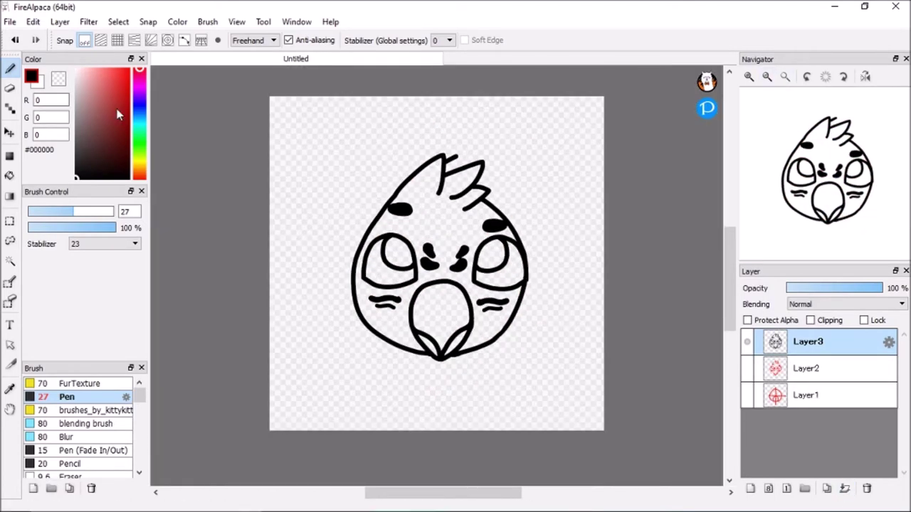
pyautogui.click(750, 489)
pyautogui.click(9, 155)
pyautogui.click(464, 259)
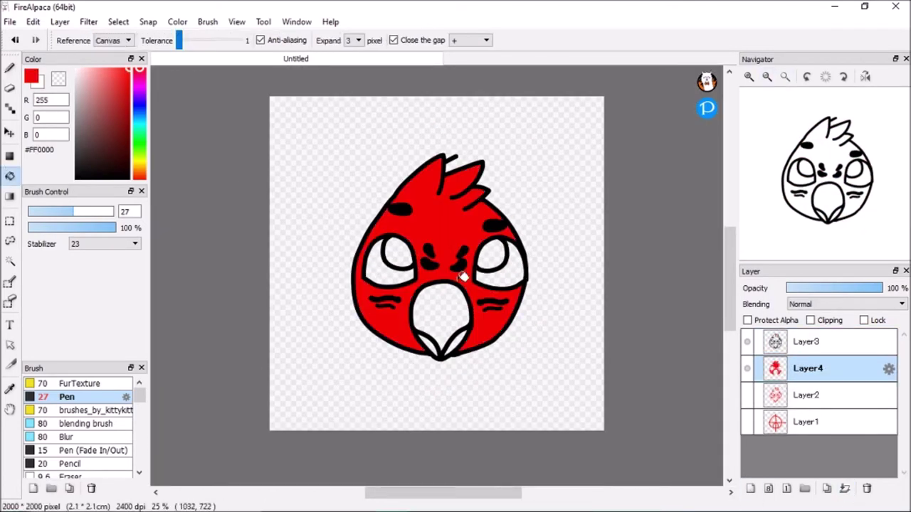
# Step: Lasso and delete the stray line between the crest feathers on the line-art layer Layer3
pyautogui.press('l')
pyautogui.hotkey('ctrl', 'a')
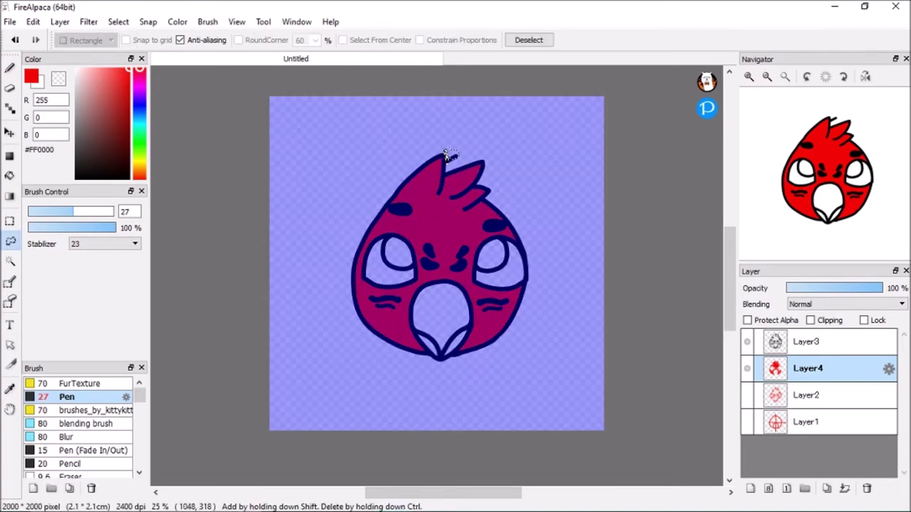
pyautogui.click(797, 344)
pyautogui.hotkey('ctrl', 'd')
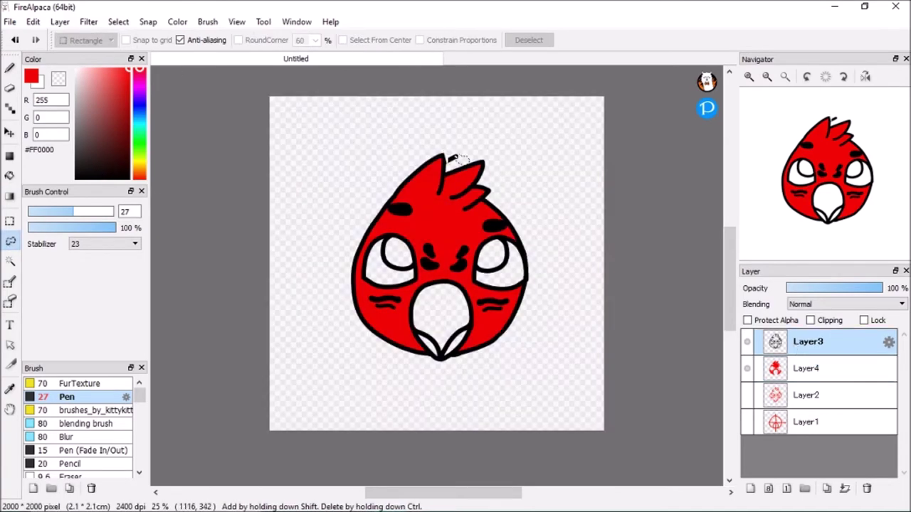
pyautogui.hotkey('ctrl', 'a')
pyautogui.hotkey('ctrl', 'd')
pyautogui.hotkey('ctrl', 'a')
pyautogui.click(529, 39)
# Step: Try outlining a face patch around the eyes and forehead marks on Layer4 and filling it with light grey #E7E7E7
pyautogui.click(9, 70)
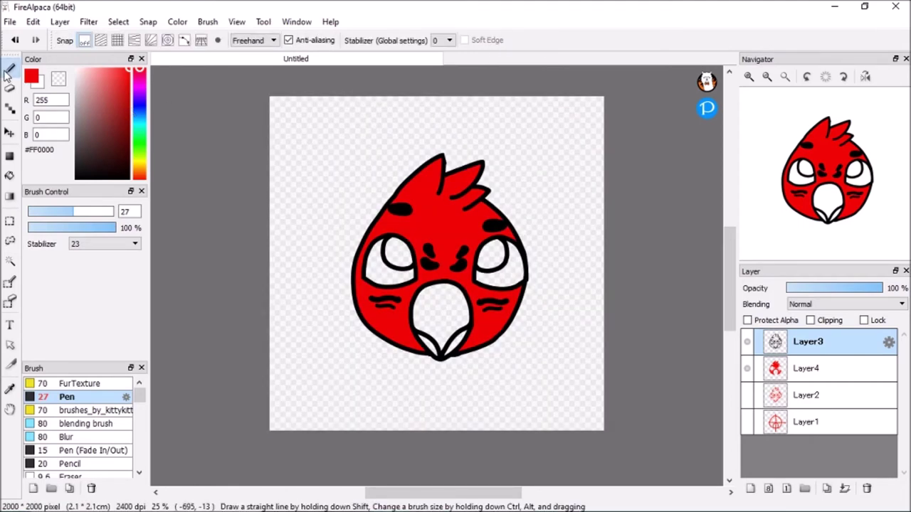
pyautogui.click(75, 86)
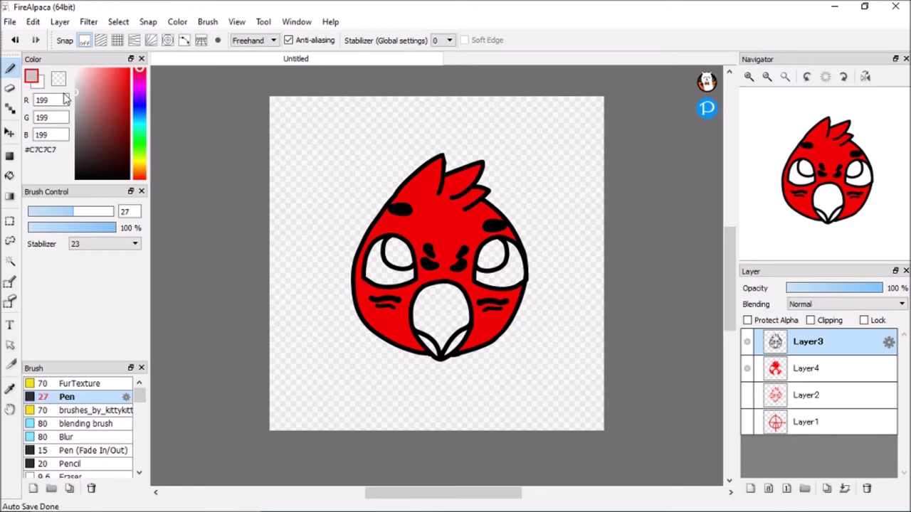
pyautogui.moveTo(62, 81); pyautogui.dragTo(62, 79)
pyautogui.click(750, 76)
pyautogui.click(749, 76)
pyautogui.click(749, 76)
pyautogui.moveTo(658, 322)
pyautogui.mouseDown()
pyautogui.moveTo(625, 332)
pyautogui.moveTo(566, 314)
pyautogui.mouseUp()
pyautogui.hotkey('ctrl', 'z')
pyautogui.click(808, 368)
pyautogui.moveTo(661, 320)
pyautogui.mouseDown()
pyautogui.moveTo(545, 326)
pyautogui.moveTo(484, 149)
pyautogui.moveTo(398, 186)
pyautogui.moveTo(393, 264)
pyautogui.mouseUp()
pyautogui.moveTo(373, 320); pyautogui.dragTo(221, 311)
pyautogui.press('g')
pyautogui.click(328, 431)
pyautogui.click(464, 280)
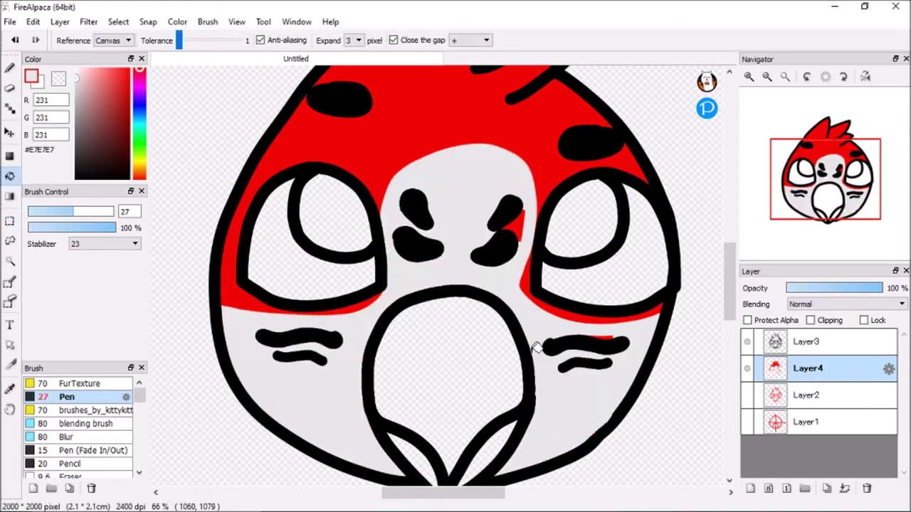
# Step: Set the pen to white #FFFFFF at size 8.2 and undo the light grey face patch
pyautogui.click(77, 69)
pyautogui.click(10, 67)
pyautogui.moveTo(55, 213); pyautogui.dragTo(42, 212)
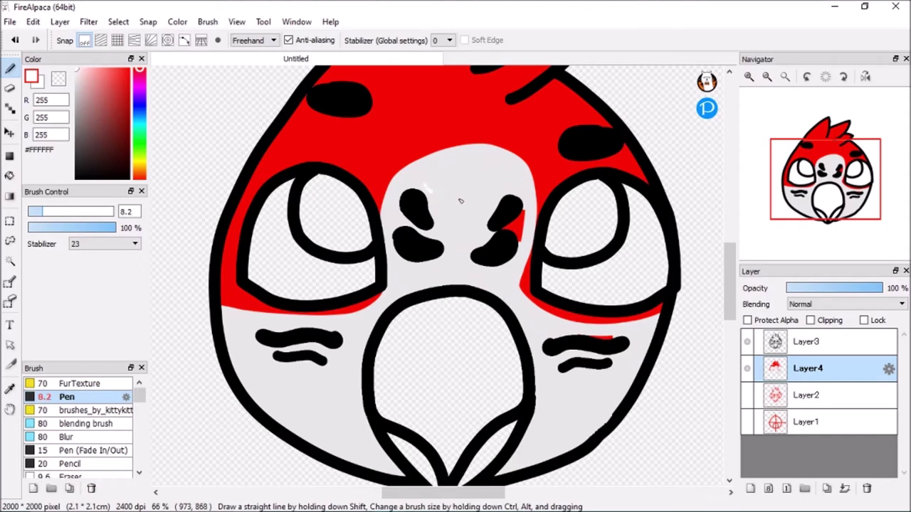
pyautogui.hotkey('ctrl', 'z')
pyautogui.hotkey('ctrl', 'z')
pyautogui.hotkey('ctrl', 'z')
pyautogui.hotkey('ctrl', 'z')
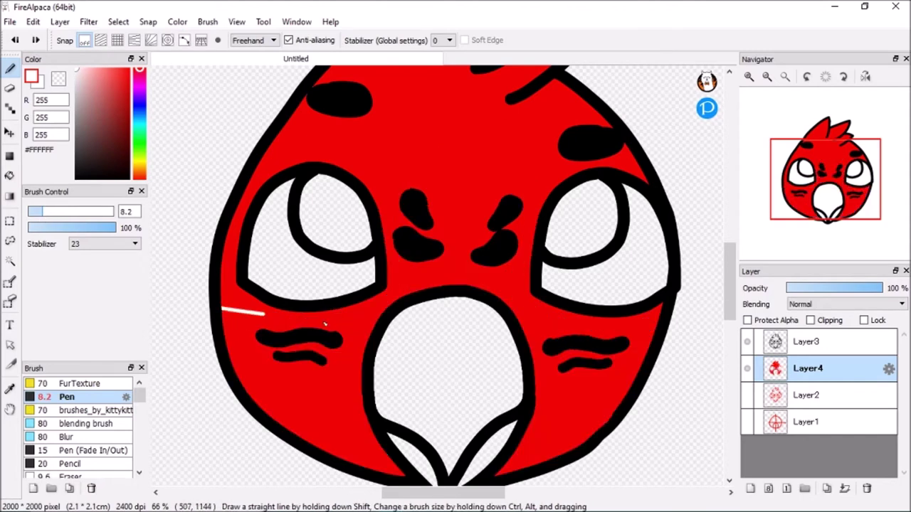
# Step: Outline the face patch in white under the eyes and over the forehead marks on Layer4, and fill it with white
pyautogui.moveTo(394, 285); pyautogui.dragTo(388, 235)
pyautogui.hotkey('ctrl', 'z')
pyautogui.moveTo(223, 308); pyautogui.dragTo(302, 330)
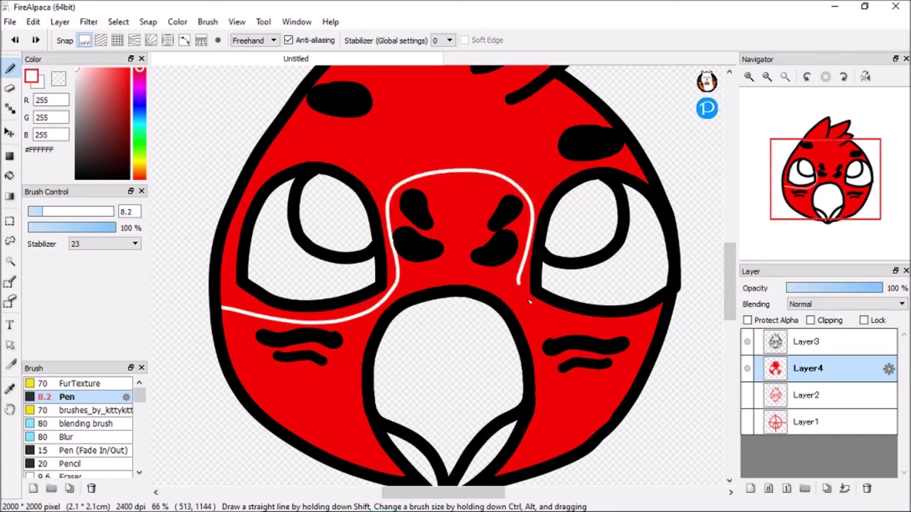
pyautogui.moveTo(649, 331); pyautogui.dragTo(652, 329)
pyautogui.press('g')
pyautogui.click(336, 350)
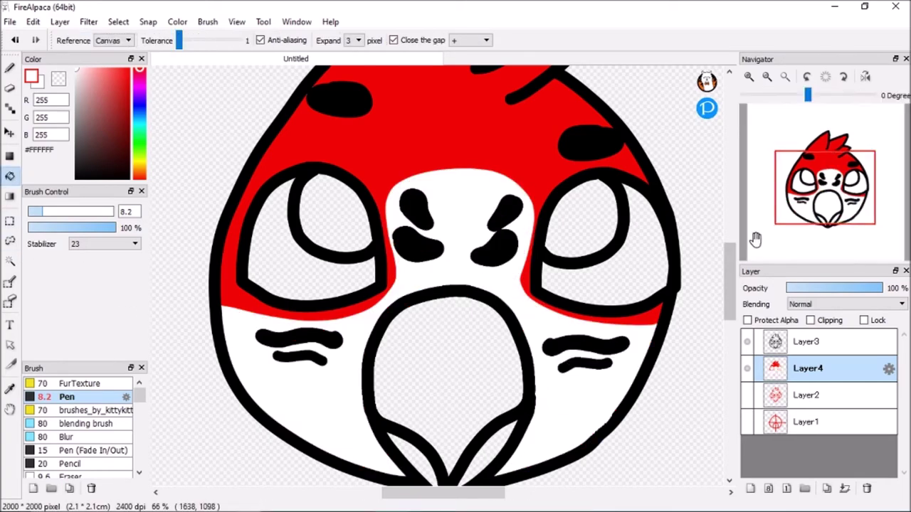
# Step: Pick a light orange-yellow and fill the upper beak and both lower beak sections
pyautogui.click(139, 168)
pyautogui.moveTo(104, 77); pyautogui.dragTo(109, 68)
pyautogui.click(485, 353)
pyautogui.moveTo(728, 280)
pyautogui.mouseDown()
pyautogui.moveTo(727, 298)
pyautogui.moveTo(732, 284)
pyautogui.mouseUp()
pyautogui.click(493, 369)
pyautogui.click(420, 374)
# Step: Recolour the red head and crest areas with pink #FF9494
pyautogui.doubleClick(766, 76)
pyautogui.click(140, 69)
pyautogui.click(98, 68)
pyautogui.click(539, 346)
pyautogui.click(539, 345)
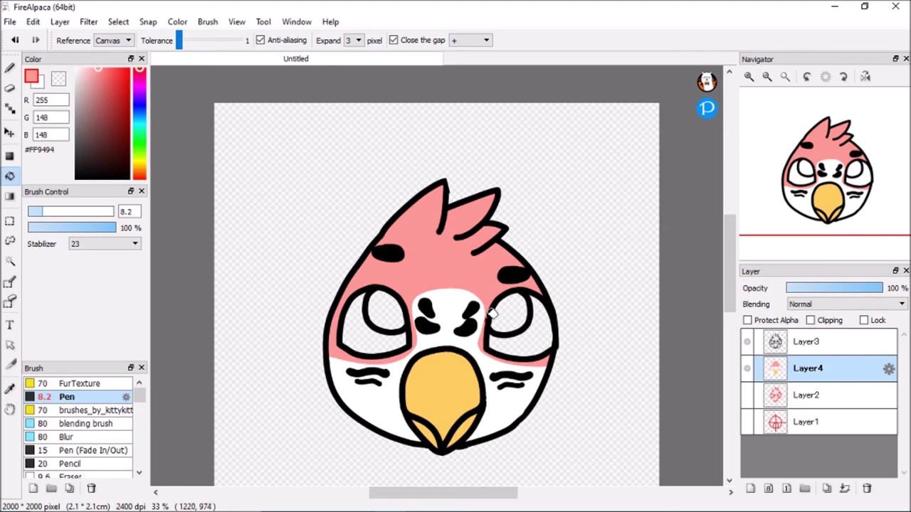
pyautogui.press('b')
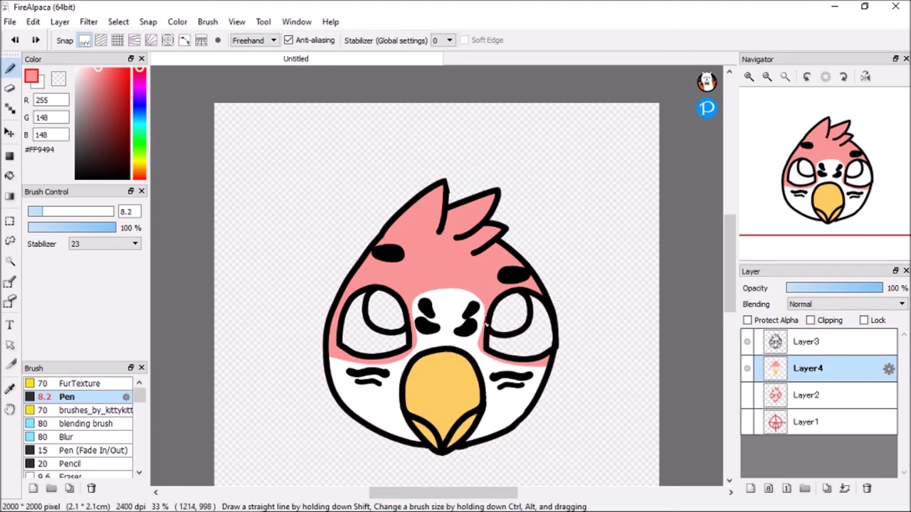
# Step: Fill the eyeball areas of both eyes with a pale yellow on Layer4
pyautogui.click(10, 240)
pyautogui.click(10, 69)
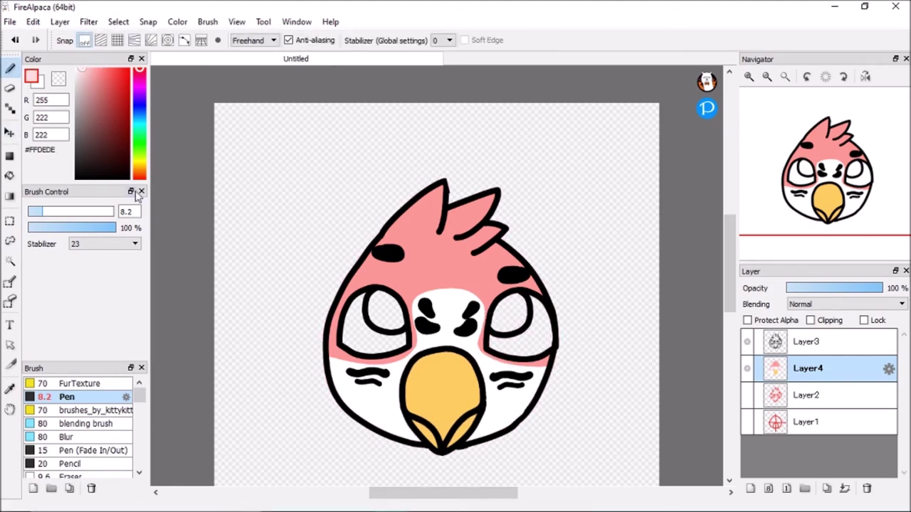
pyautogui.moveTo(140, 171); pyautogui.dragTo(140, 162)
pyautogui.click(87, 69)
pyautogui.click(10, 176)
pyautogui.click(359, 336)
pyautogui.click(542, 336)
# Step: Fill both pupils with black #000000 on Layer4
pyautogui.click(89, 131)
pyautogui.click(76, 178)
pyautogui.click(511, 313)
pyautogui.click(396, 313)
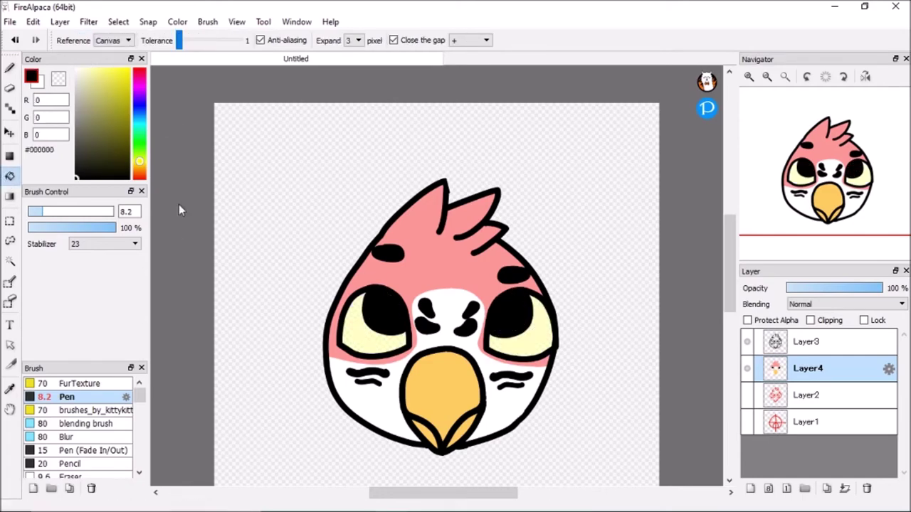
# Step: Add a new layer above Layer3 and draw two filled white #FFFFFF highlights on the left eye's pupil
pyautogui.click(750, 488)
pyautogui.click(748, 76)
pyautogui.click(76, 69)
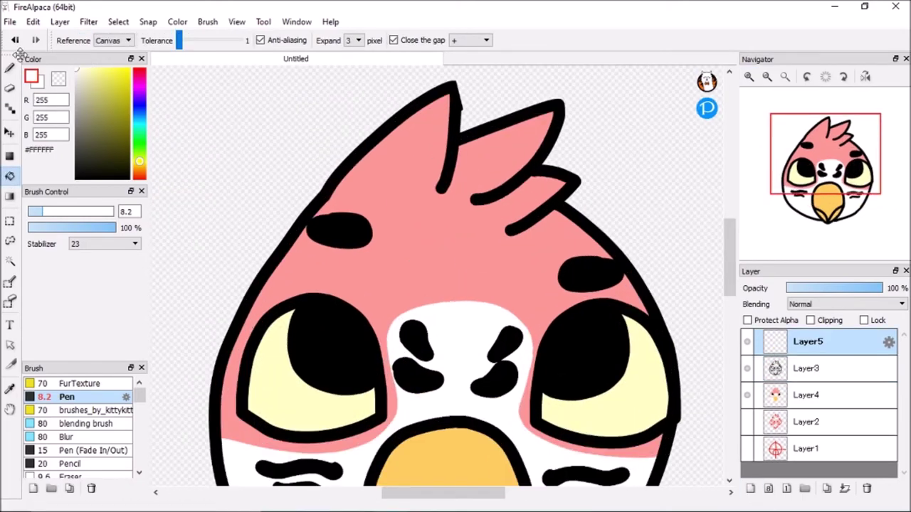
pyautogui.press('b')
pyautogui.press('g')
pyautogui.click(296, 330)
pyautogui.press('b')
pyautogui.click(314, 340)
pyautogui.press('g')
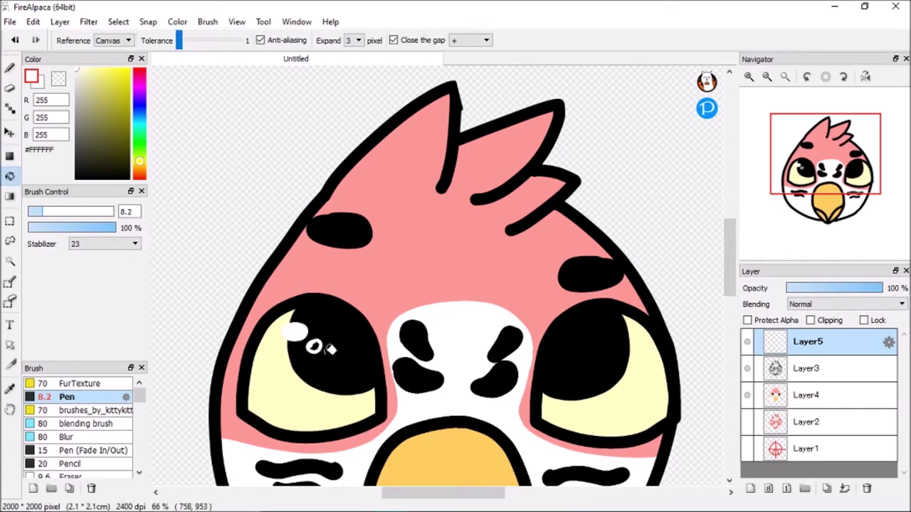
# Step: Draw two matching filled white highlights on the right eye's pupil and merge the highlight layer down into Layer3
pyautogui.press('b')
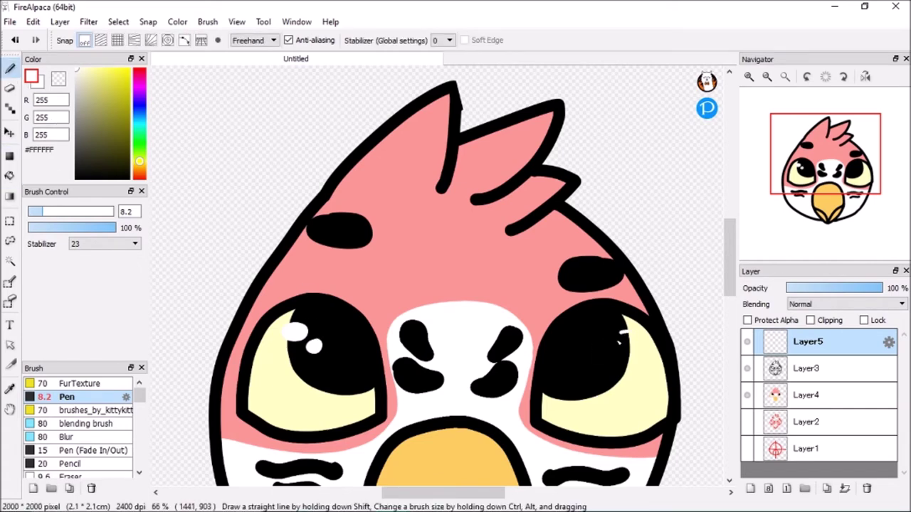
pyautogui.press('g')
pyautogui.click(625, 337)
pyautogui.press('b')
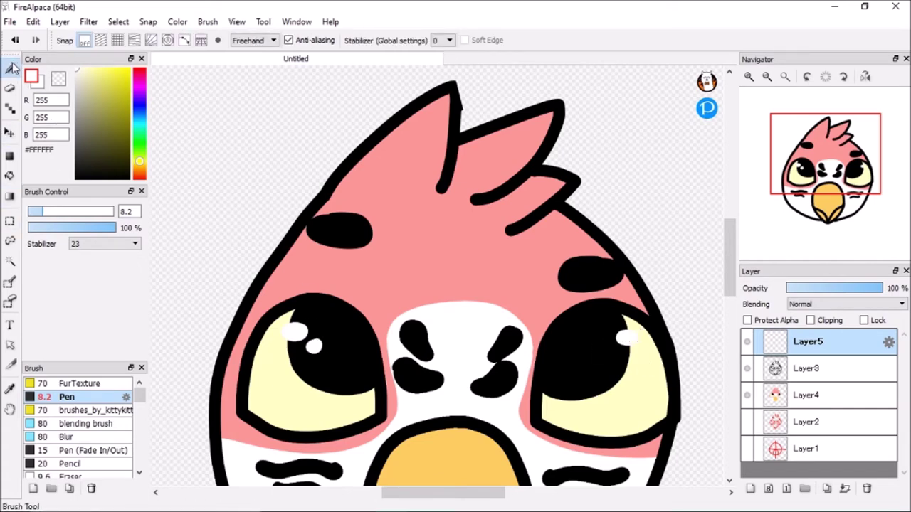
pyautogui.press('g')
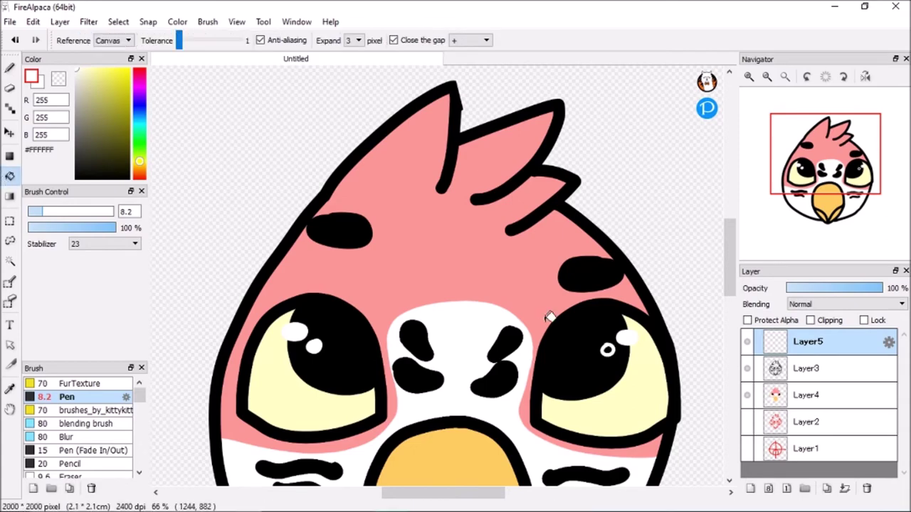
pyautogui.click(767, 76)
pyautogui.click(766, 76)
pyautogui.click(844, 488)
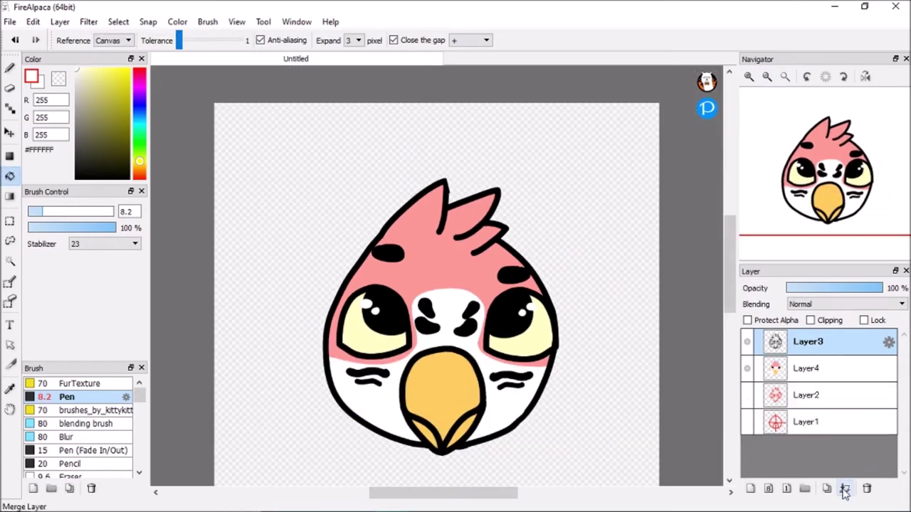
# Step: Add a shading layer between Layer3 and Layer4 with Multiply blending at 50% opacity, and choose yellow #FFD100
pyautogui.click(750, 488)
pyautogui.click(847, 304)
pyautogui.click(847, 313)
pyautogui.click(835, 289)
pyautogui.click(140, 165)
pyautogui.click(129, 69)
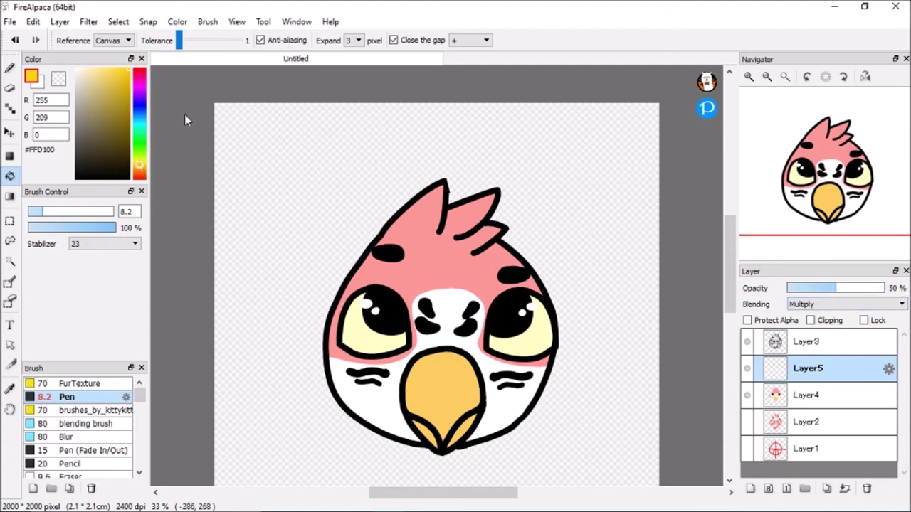
# Step: Shade beneath the crest feathers with yellow on the Multiply layer at 25% opacity
pyautogui.click(10, 68)
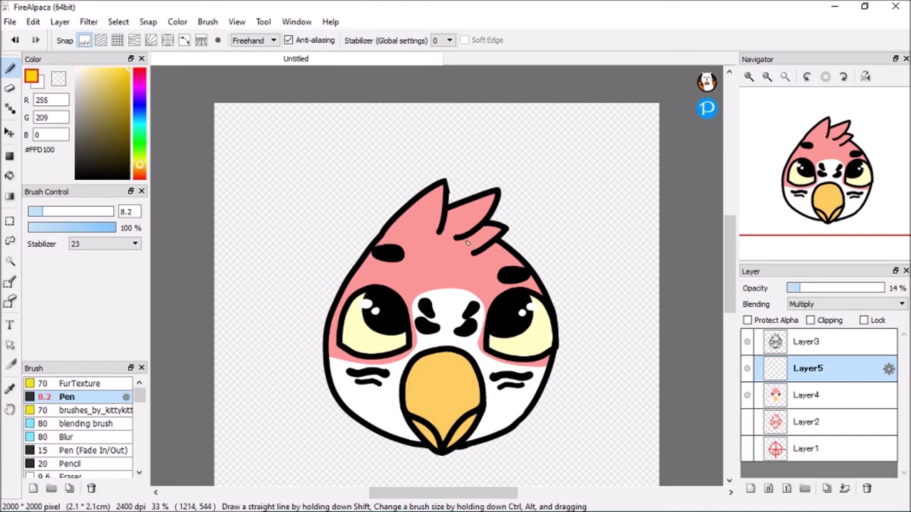
pyautogui.hotkey('ctrl', '+')
pyautogui.hotkey('ctrl', '+')
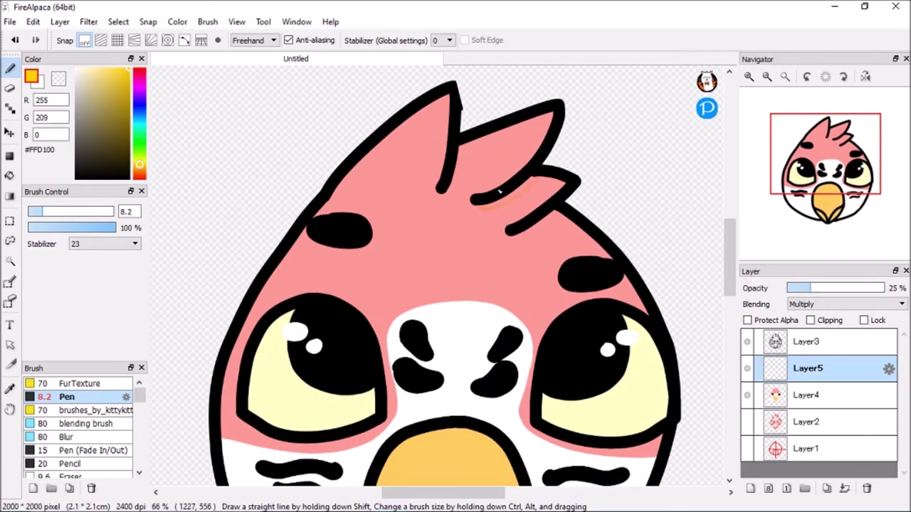
pyautogui.press('g')
pyautogui.press('b')
pyautogui.press('g')
pyautogui.click(464, 166)
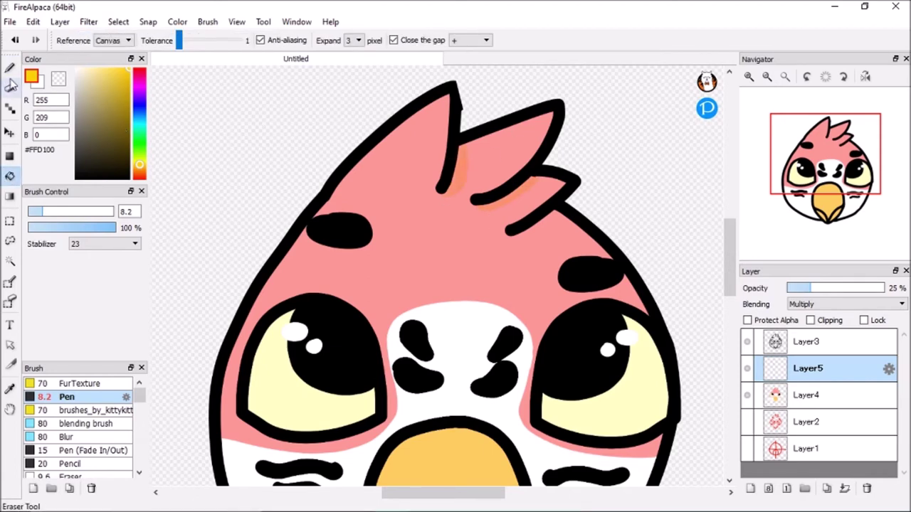
# Step: Shade both lower beak sections with yellow on the Multiply layer
pyautogui.click(10, 67)
pyautogui.moveTo(476, 493); pyautogui.dragTo(509, 493)
pyautogui.moveTo(731, 254); pyautogui.dragTo(731, 315)
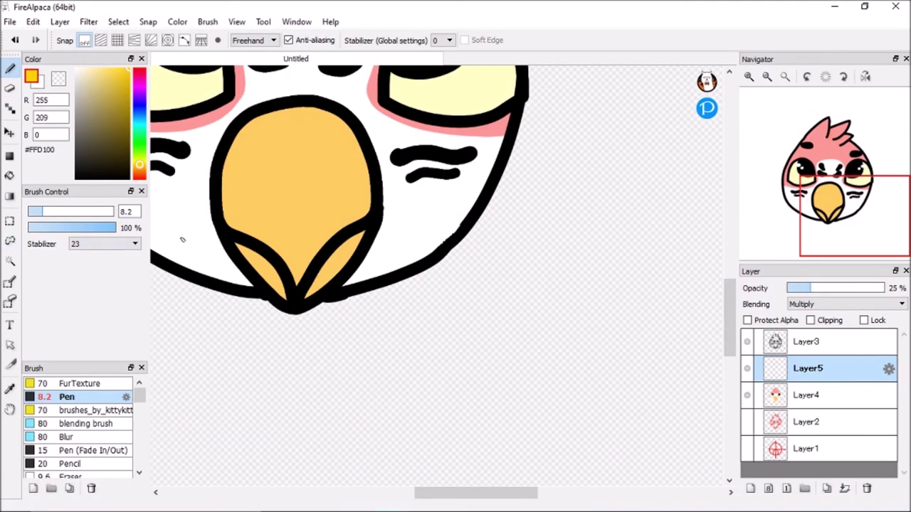
pyautogui.click(10, 175)
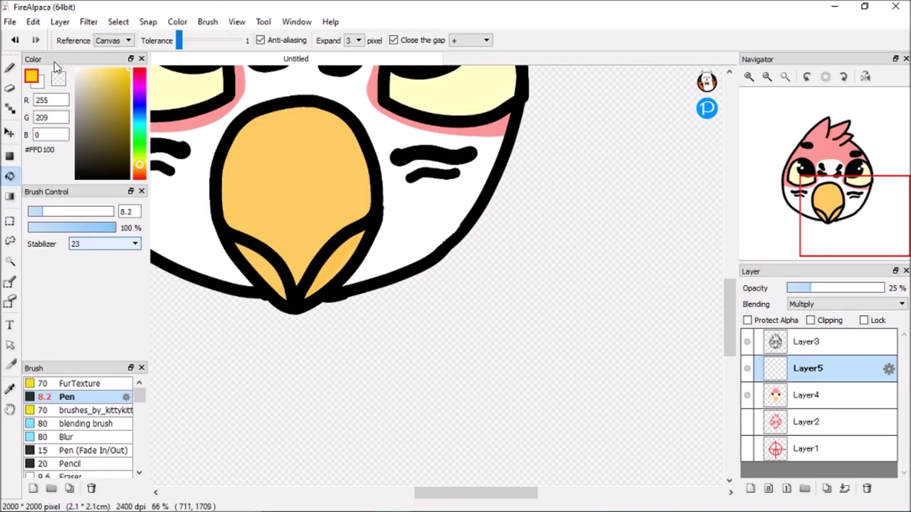
pyautogui.click(10, 68)
pyautogui.press('g')
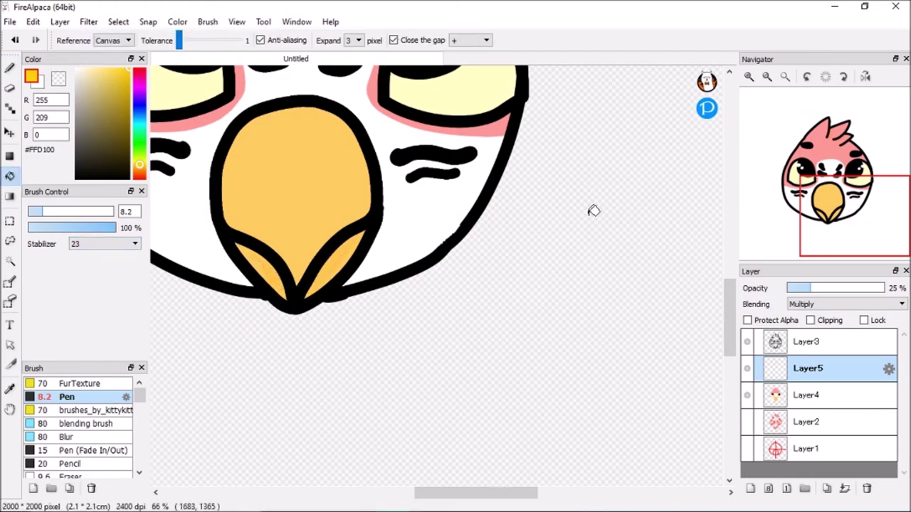
# Step: Try the shading layer at 38% opacity and undo the yellow shading strokes
pyautogui.click(824, 288)
pyautogui.click(768, 78)
pyautogui.click(767, 78)
pyautogui.click(768, 78)
pyautogui.click(749, 77)
pyautogui.click(749, 77)
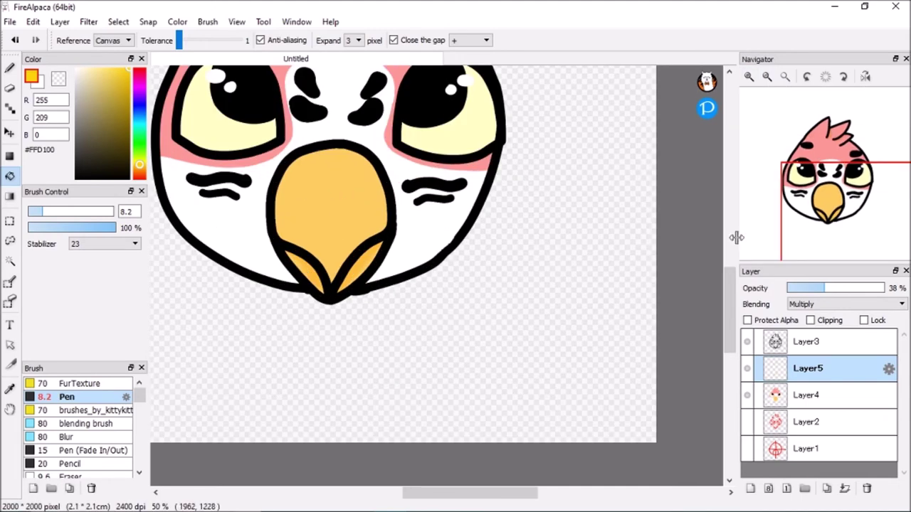
pyautogui.moveTo(730, 290); pyautogui.dragTo(730, 262)
pyautogui.click(10, 69)
pyautogui.hotkey('ctrl', 'z')
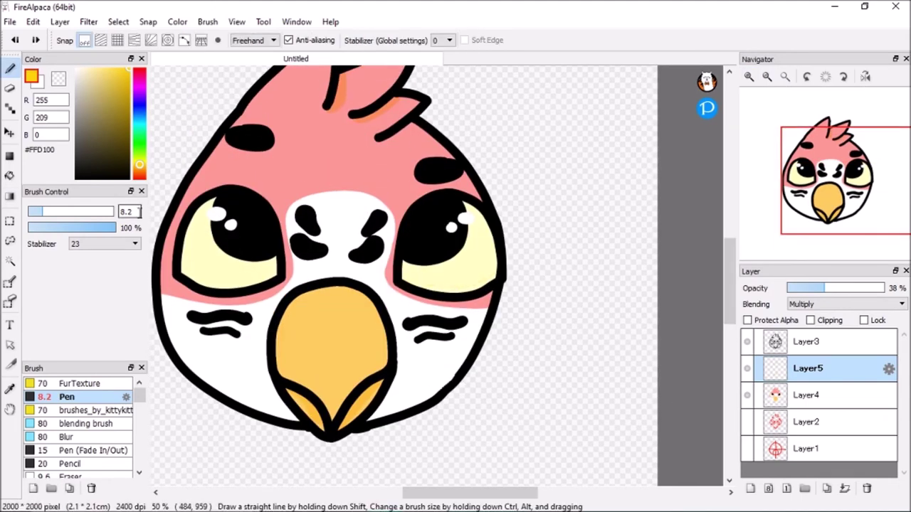
pyautogui.click(817, 288)
pyautogui.hotkey('ctrl', 'z')
# Step: Choose purple #D100FF, lower the shading layer's opacity to 9%, and shade beneath the crest feathers
pyautogui.moveTo(140, 143); pyautogui.dragTo(139, 90)
pyautogui.moveTo(812, 289); pyautogui.dragTo(808, 293)
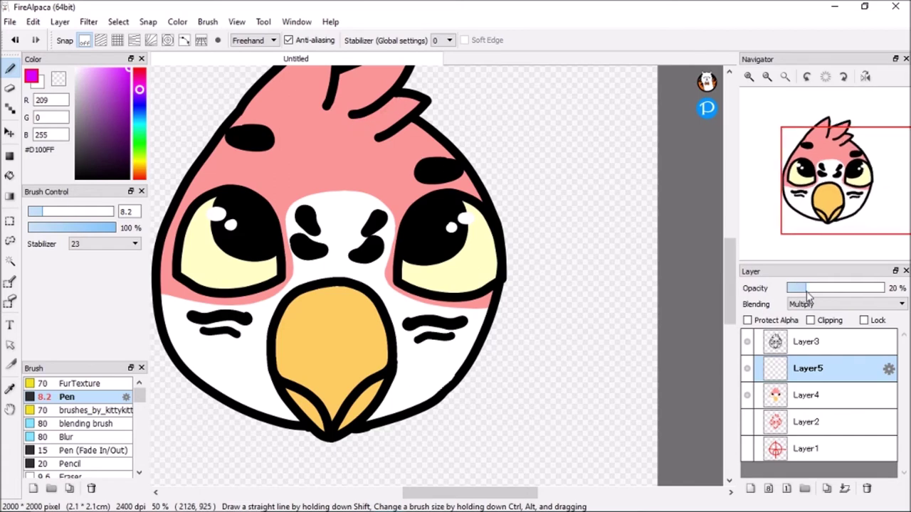
pyautogui.click(9, 176)
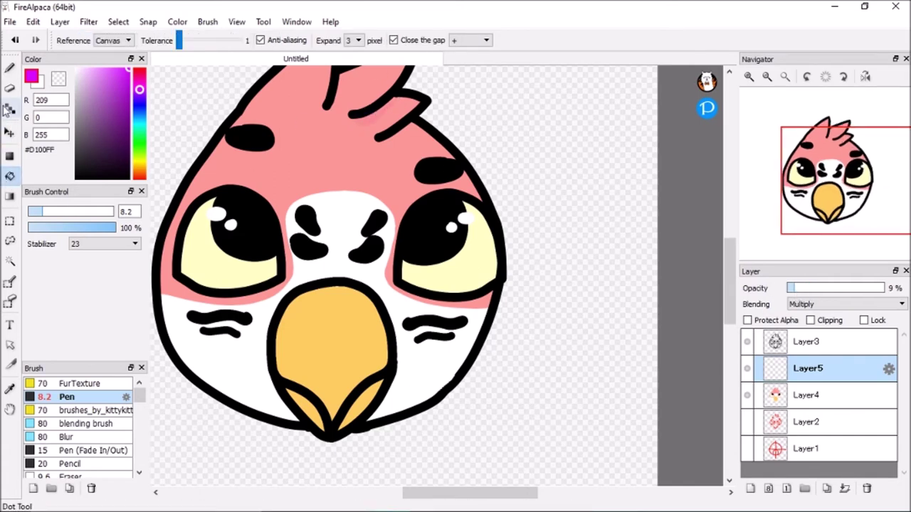
pyautogui.click(10, 69)
pyautogui.moveTo(346, 74); pyautogui.dragTo(335, 108)
pyautogui.click(10, 174)
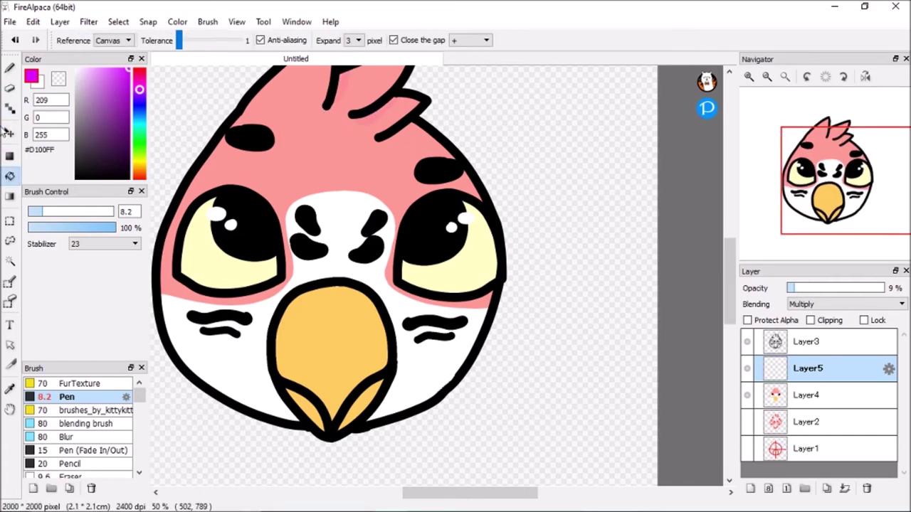
# Step: Shade both lower beak sections and the lower edges of both eyes in purple at 14% layer opacity
pyautogui.press('b')
pyautogui.press('g')
pyautogui.press('b')
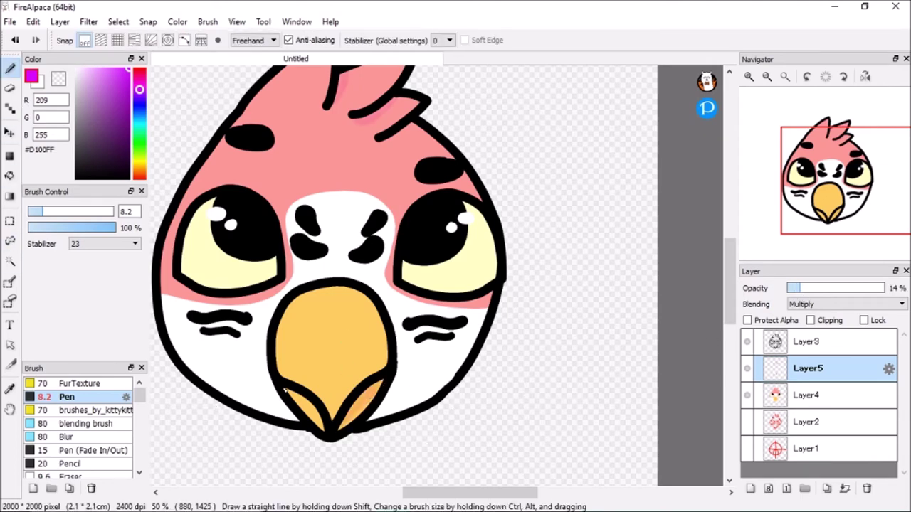
pyautogui.press('g')
pyautogui.press('b')
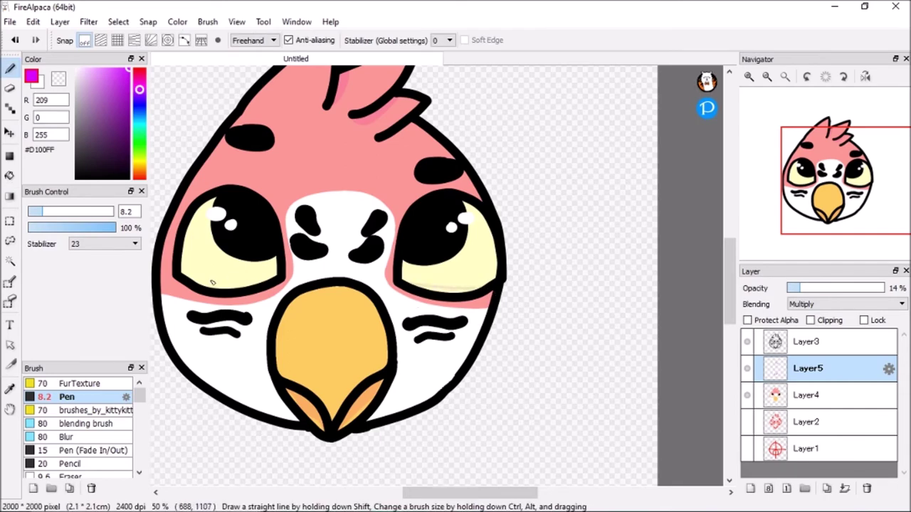
pyautogui.press('g')
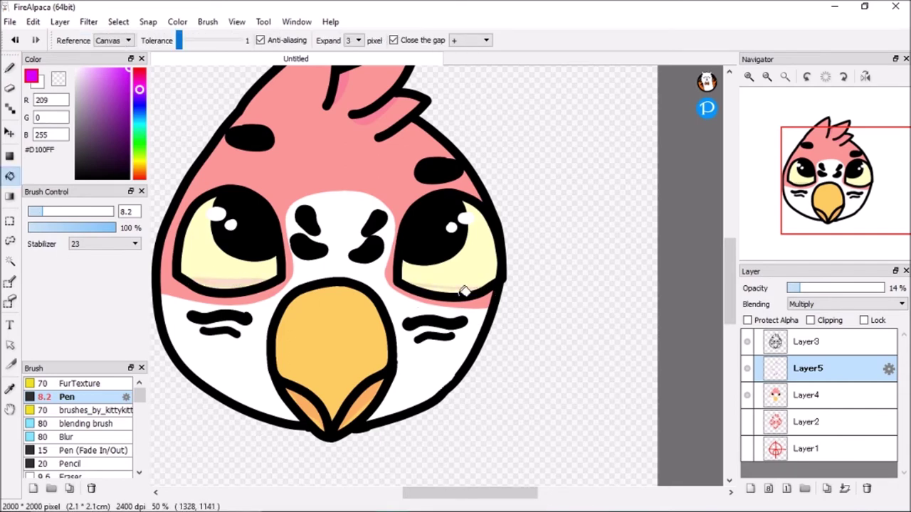
# Step: Add purple shading at the tips of the crest feathers
pyautogui.moveTo(724, 279); pyautogui.dragTo(727, 249)
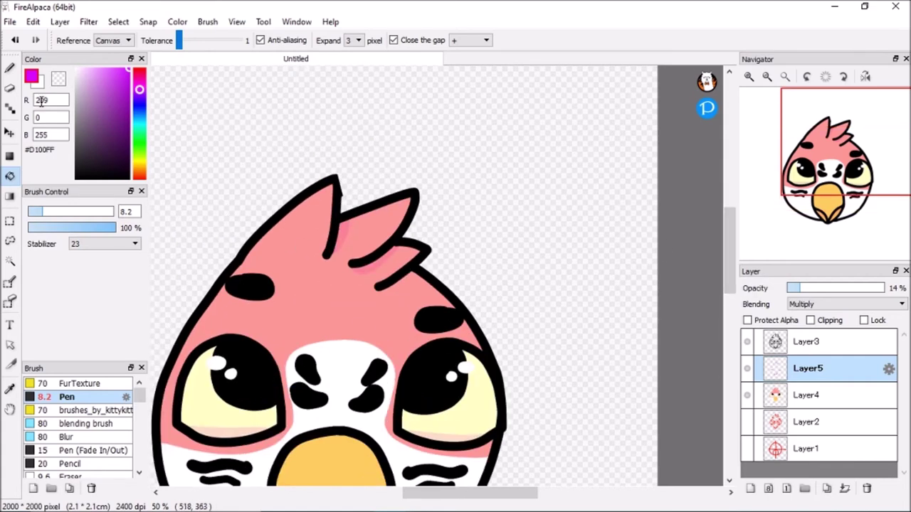
pyautogui.press('b')
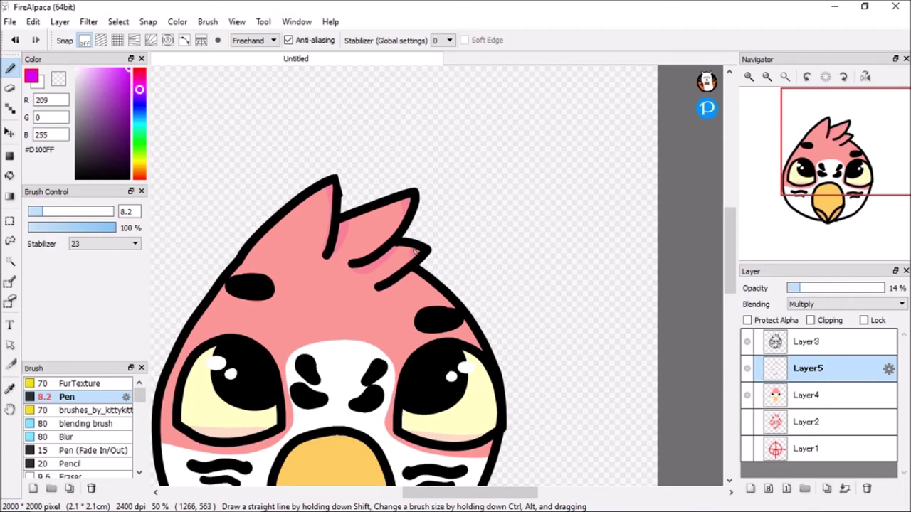
pyautogui.click(766, 77)
pyautogui.click(749, 77)
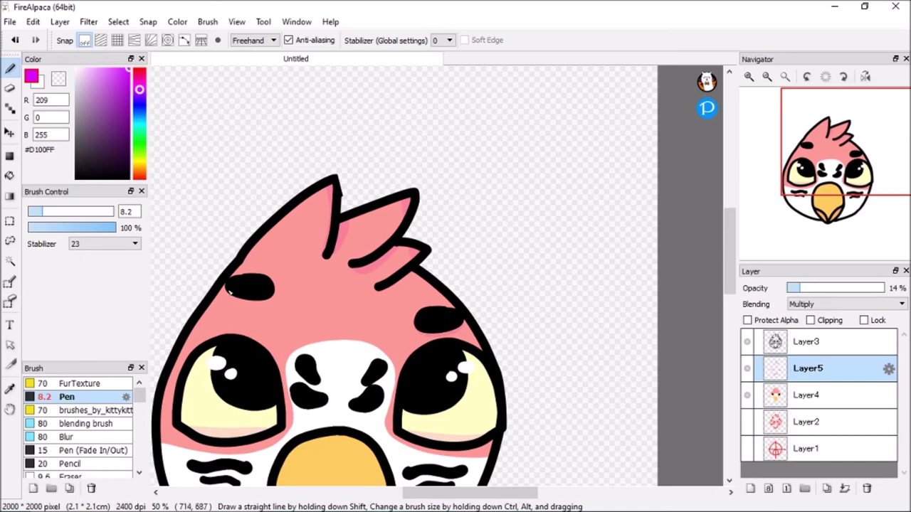
pyautogui.click(766, 77)
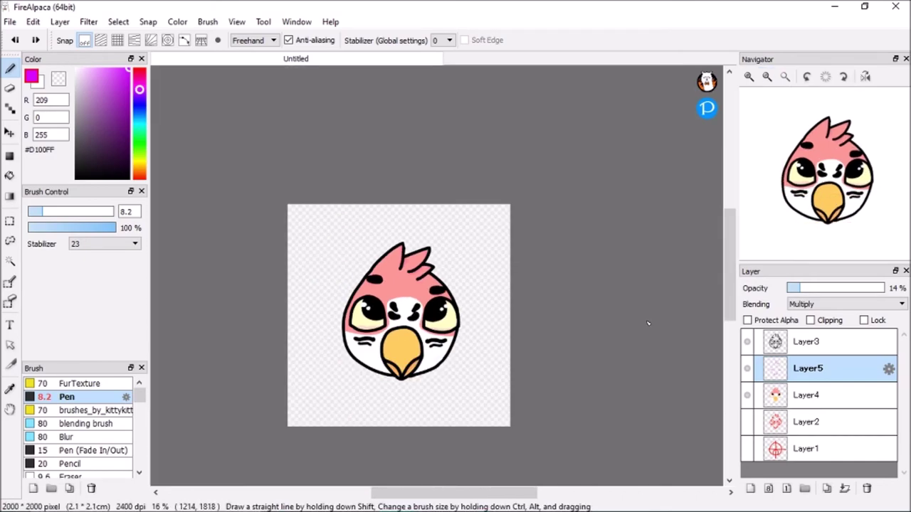
# Step: Delete the sketch layers Layer2 and Layer1
pyautogui.click(750, 78)
pyautogui.click(847, 425)
pyautogui.click(866, 489)
pyautogui.click(854, 425)
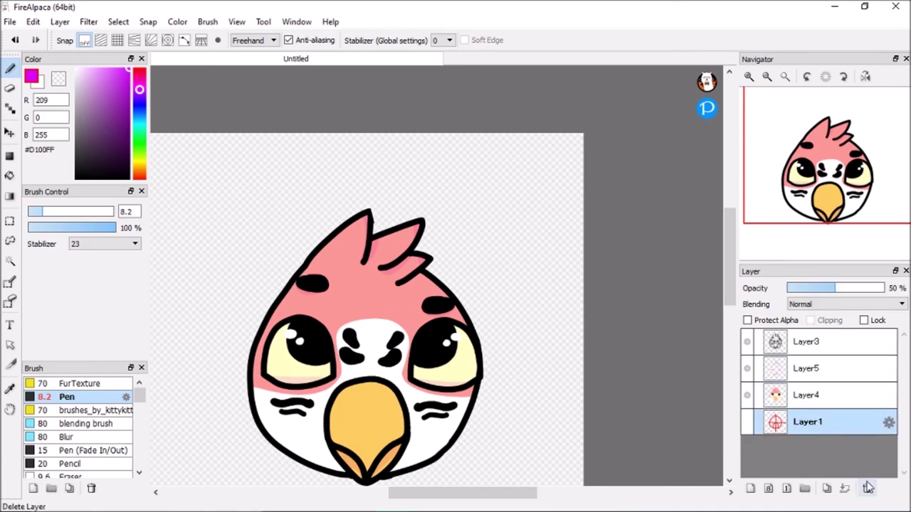
pyautogui.click(867, 488)
# Step: Recolour the pink head and crest areas on Layer4 with red #FF0000
pyautogui.click(443, 40)
pyautogui.click(10, 176)
pyautogui.moveTo(140, 81); pyautogui.dragTo(140, 68)
pyautogui.click(342, 292)
pyautogui.hotkey('ctrl', 'z')
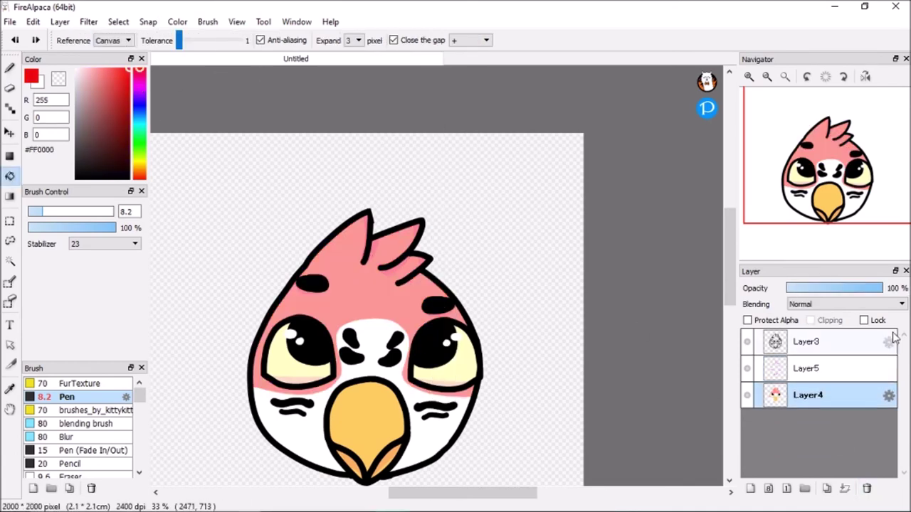
pyautogui.click(376, 309)
# Step: Try the purple shading layer at different opacities, including 54%, and delete the layer
pyautogui.click(807, 368)
pyautogui.click(841, 288)
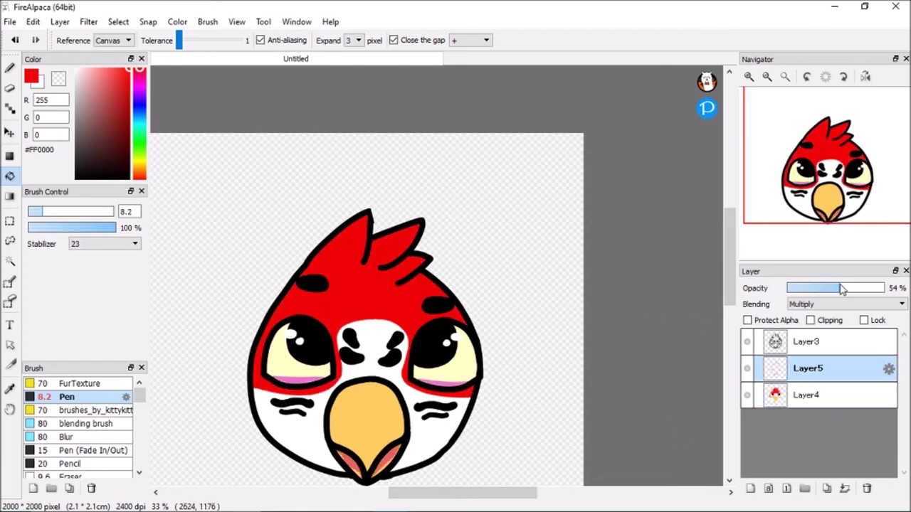
pyautogui.moveTo(816, 290); pyautogui.dragTo(788, 291)
pyautogui.click(867, 489)
# Step: Add an 8-bit layer below Layer3 with Multiply blending at 41% opacity, and choose blue #2400FF for the pen
pyautogui.click(768, 489)
pyautogui.moveTo(815, 341); pyautogui.dragTo(811, 371)
pyautogui.click(139, 102)
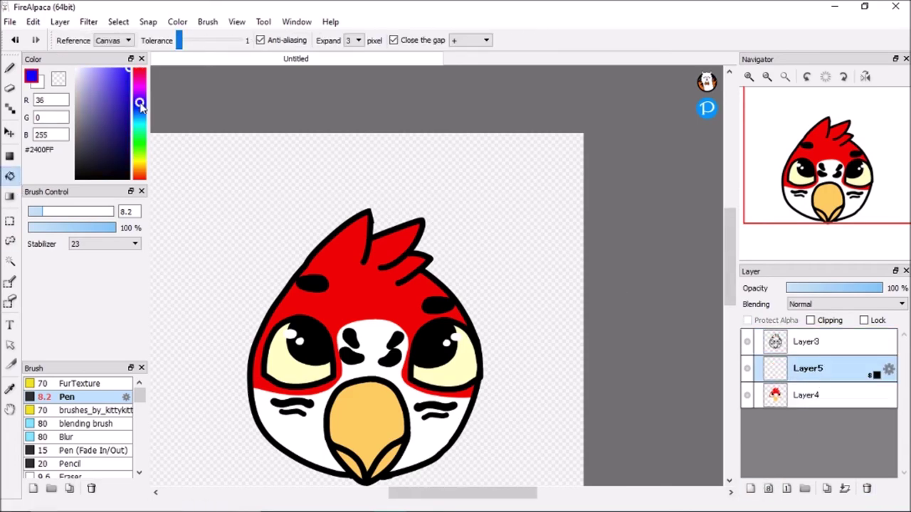
pyautogui.click(10, 68)
# Step: Draw and fill dark shading beneath the crest feathers on the 8-bit Multiply layer
pyautogui.scroll(2, 404, 267)
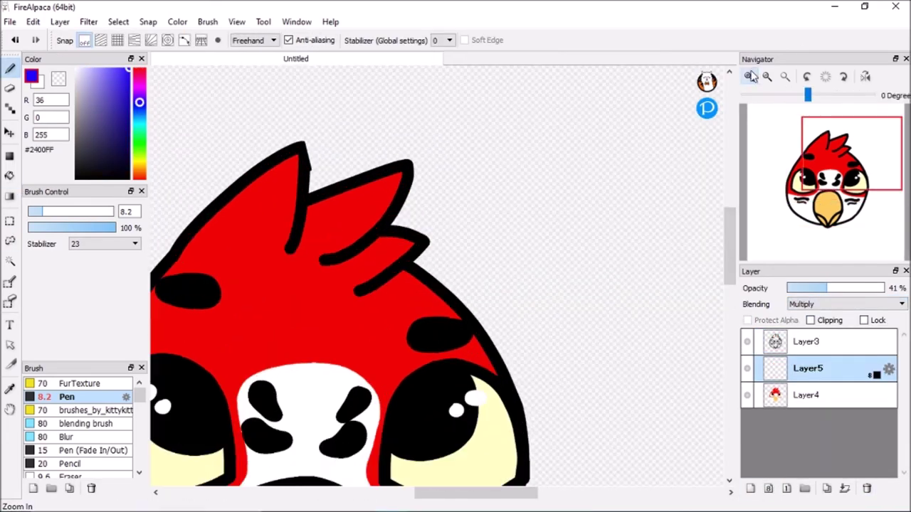
pyautogui.moveTo(365, 255); pyautogui.dragTo(368, 250)
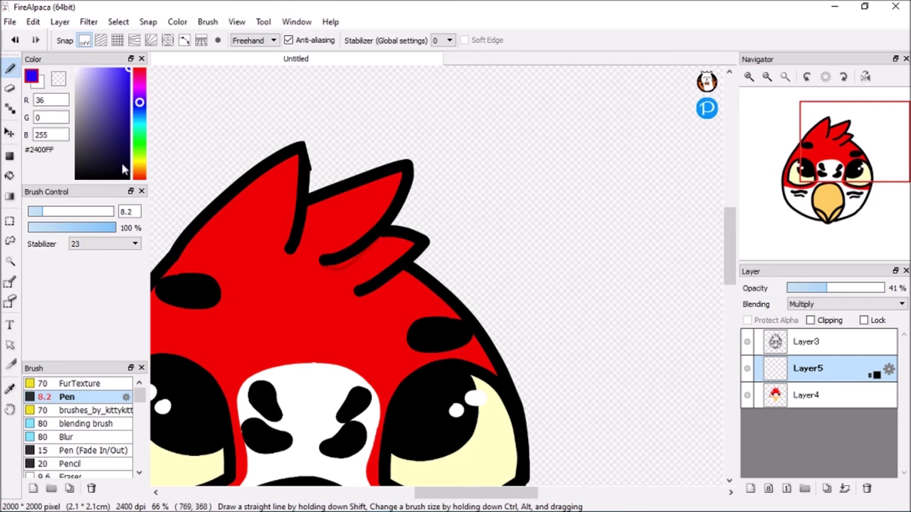
pyautogui.click(10, 175)
pyautogui.click(349, 259)
pyautogui.click(10, 69)
pyautogui.moveTo(310, 207); pyautogui.dragTo(298, 253)
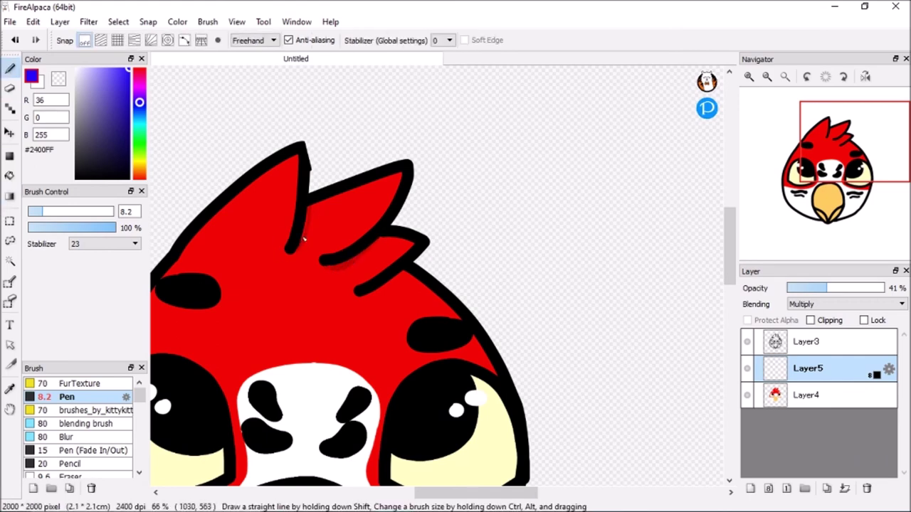
# Step: Draw and fill dark shading along the lower edges of both eyes on the 8-bit shading layer
pyautogui.moveTo(730, 253); pyautogui.dragTo(727, 305)
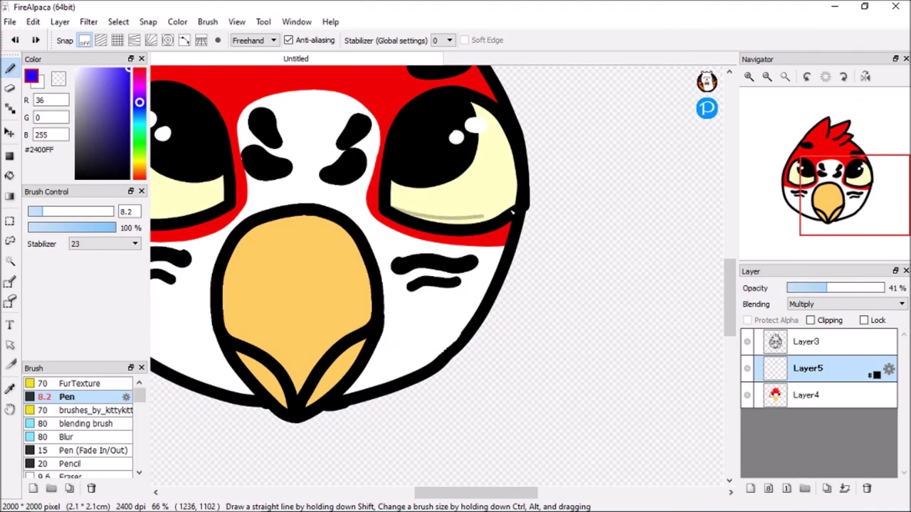
pyautogui.click(9, 174)
pyautogui.moveTo(456, 492); pyautogui.dragTo(394, 487)
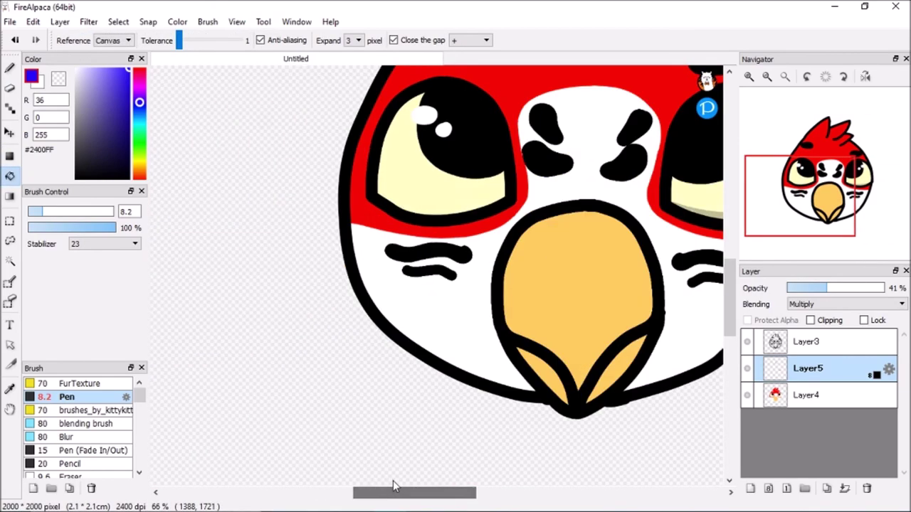
pyautogui.click(10, 69)
pyautogui.moveTo(478, 209); pyautogui.dragTo(515, 205)
pyautogui.click(9, 176)
pyautogui.click(425, 205)
# Step: Draw and fill dark shading in the two small lower sections of the beak
pyautogui.click(10, 70)
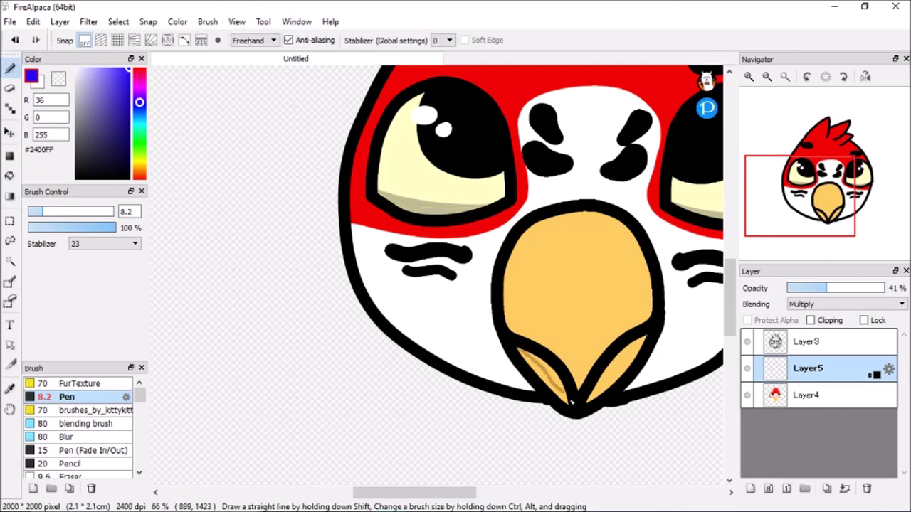
pyautogui.click(10, 176)
pyautogui.click(546, 365)
pyautogui.click(619, 365)
pyautogui.scroll(-2, 794, 202)
# Step: Try the shading layer at 38% opacity with Multiply, Normal, Darken and Burn blending
pyautogui.moveTo(803, 289); pyautogui.dragTo(825, 291)
pyautogui.click(830, 305)
pyautogui.click(833, 321)
pyautogui.click(834, 307)
pyautogui.click(836, 316)
pyautogui.click(841, 306)
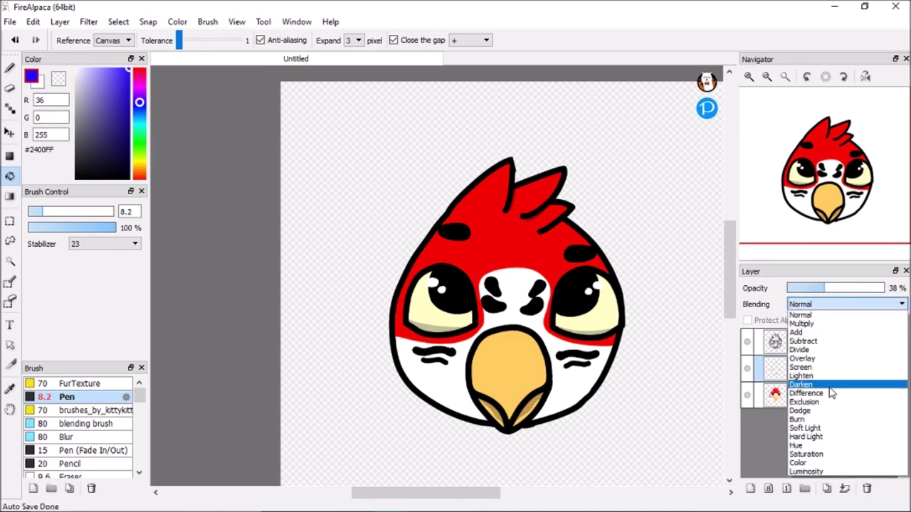
pyautogui.click(832, 384)
pyautogui.click(844, 304)
pyautogui.click(826, 422)
# Step: Raise the shading layer's opacity, compare Luminosity, Burn, Lighten and Darken blending, and set the mode to Normal
pyautogui.moveTo(804, 289); pyautogui.dragTo(838, 285)
pyautogui.click(816, 306)
pyautogui.click(837, 472)
pyautogui.click(836, 307)
pyautogui.click(834, 418)
pyautogui.click(839, 304)
pyautogui.click(833, 376)
pyautogui.click(839, 305)
pyautogui.click(833, 385)
pyautogui.click(834, 306)
pyautogui.click(811, 315)
# Step: Add a layer at the bottom of the stack, select the head's silhouette, and hide the three layers above
pyautogui.click(751, 489)
pyautogui.moveTo(804, 370); pyautogui.dragTo(799, 437)
pyautogui.click(10, 261)
pyautogui.click(356, 216)
pyautogui.click(747, 396)
pyautogui.click(748, 368)
pyautogui.click(747, 342)
pyautogui.hotkey('ctrl', 'shift', 'i')
# Step: Fill the silhouette with white #FFFFFF, clear the selection, and refill the shape repeatedly to widen the white border
pyautogui.click(77, 69)
pyautogui.click(10, 176)
pyautogui.moveTo(67, 211)
pyautogui.mouseDown()
pyautogui.moveTo(133, 225)
pyautogui.moveTo(89, 213)
pyautogui.mouseUp()
pyautogui.click(445, 257)
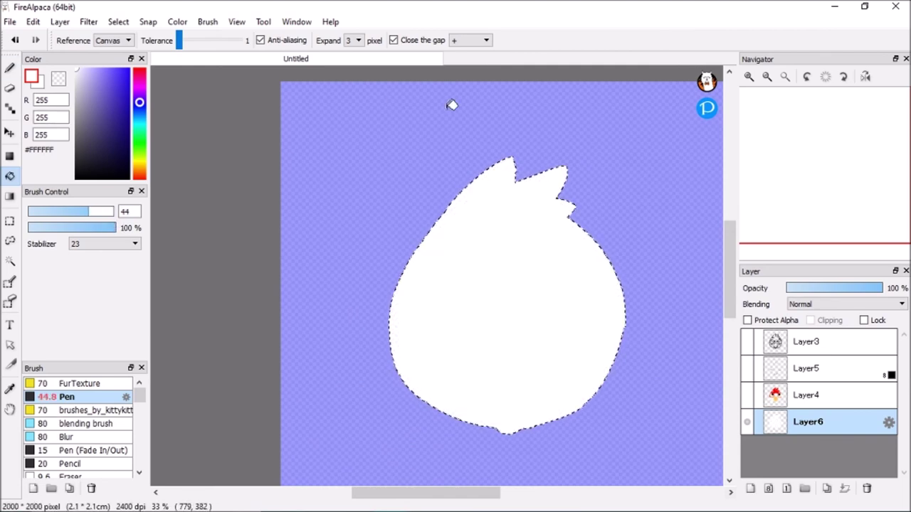
pyautogui.hotkey('ctrl', 'd')
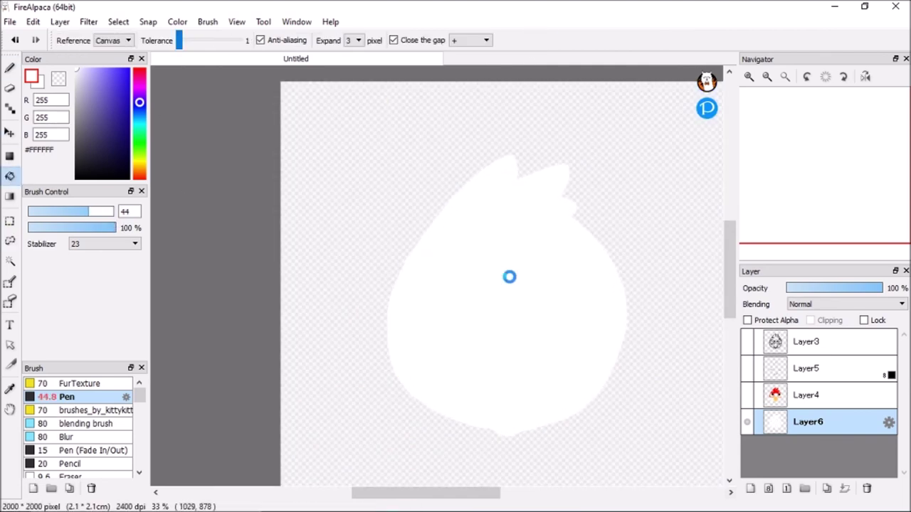
pyautogui.click(531, 296)
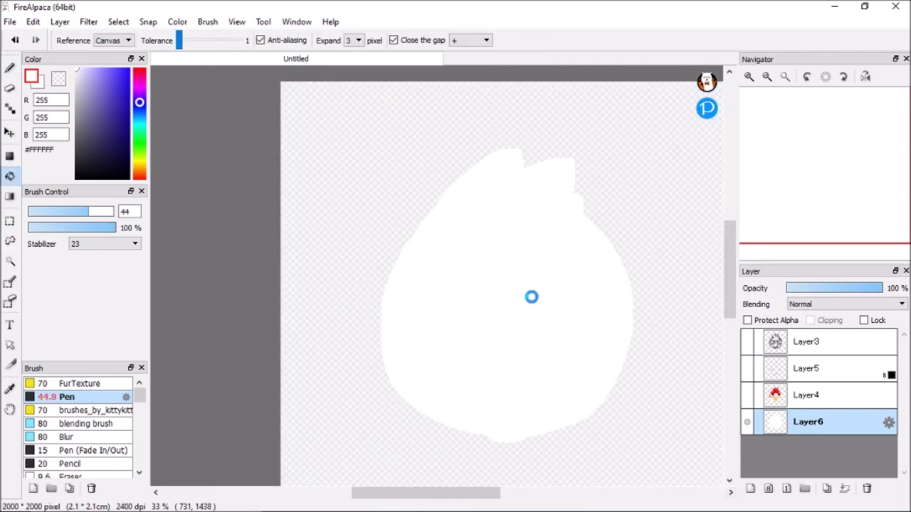
pyautogui.click(532, 297)
# Step: Try dabs near the canvas's lower-right corner with a size 209 pen, using purple #9882FF and cyan #82FFF1
pyautogui.click(9, 67)
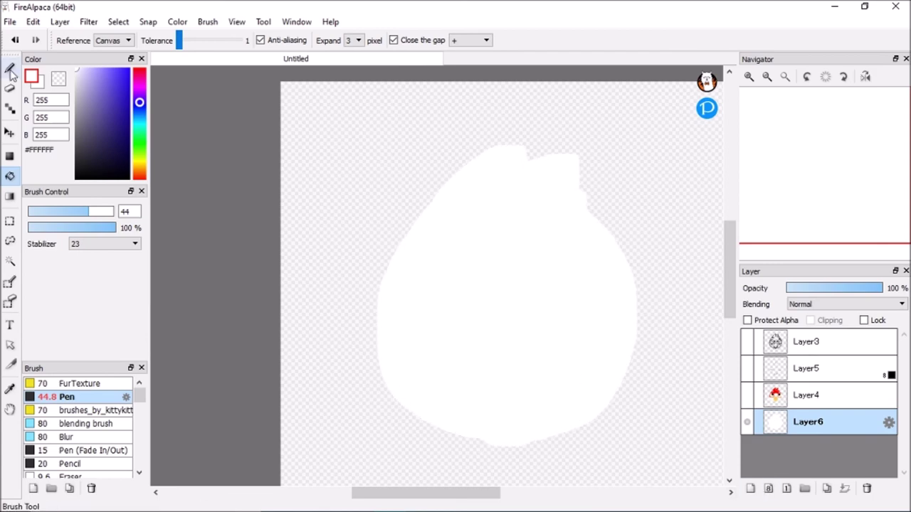
pyautogui.moveTo(98, 212); pyautogui.dragTo(126, 214)
pyautogui.moveTo(465, 493); pyautogui.dragTo(519, 493)
pyautogui.moveTo(104, 113)
pyautogui.mouseDown()
pyautogui.moveTo(151, 79)
pyautogui.moveTo(102, 22)
pyautogui.mouseUp()
pyautogui.moveTo(729, 306); pyautogui.dragTo(730, 351)
pyautogui.click(427, 269)
pyautogui.hotkey('ctrl', 'z')
pyautogui.click(140, 126)
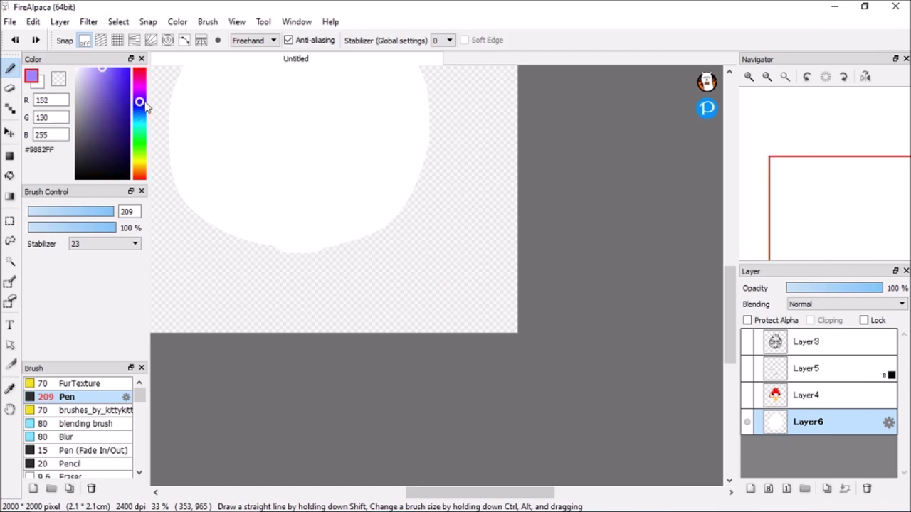
pyautogui.click(466, 289)
pyautogui.hotkey('ctrl', 'z')
# Step: Try to draw a cyan question mark beside the white silhouette with a size 81 pen, and undo it
pyautogui.moveTo(105, 213); pyautogui.dragTo(100, 214)
pyautogui.moveTo(446, 280); pyautogui.dragTo(445, 289)
pyautogui.moveTo(430, 193)
pyautogui.mouseDown()
pyautogui.moveTo(457, 183)
pyautogui.moveTo(465, 225)
pyautogui.mouseUp()
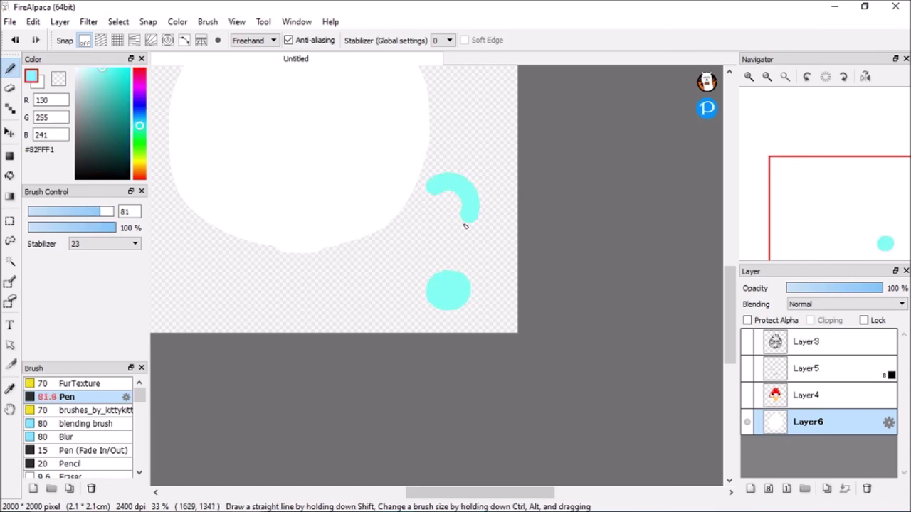
pyautogui.hotkey('ctrl', 'z')
pyautogui.moveTo(436, 276)
pyautogui.keyDown('ctrl'); pyautogui.keyDown('alt'); pyautogui.mouseDown()
pyautogui.moveTo(455, 274)
pyautogui.moveTo(449, 112)
pyautogui.mouseUp(); pyautogui.keyUp('alt'); pyautogui.keyUp('ctrl')
pyautogui.hotkey('ctrl', 'z')
pyautogui.hotkey('ctrl', 'z')
pyautogui.hotkey('ctrl', 'z')
# Step: Retry the cyan question mark twice beside the silhouette, undoing each attempt
pyautogui.click(449, 295)
pyautogui.moveTo(450, 256); pyautogui.dragTo(442, 168)
pyautogui.hotkey('ctrl', 'z')
pyautogui.hotkey('ctrl', 'z')
pyautogui.click(451, 294)
pyautogui.moveTo(450, 262); pyautogui.dragTo(482, 199)
pyautogui.hotkey('ctrl', 'z')
pyautogui.hotkey('ctrl', 'z')
pyautogui.hotkey('ctrl', 'z')
pyautogui.hotkey('ctrl', 'z')
pyautogui.hotkey('ctrl', 'z')
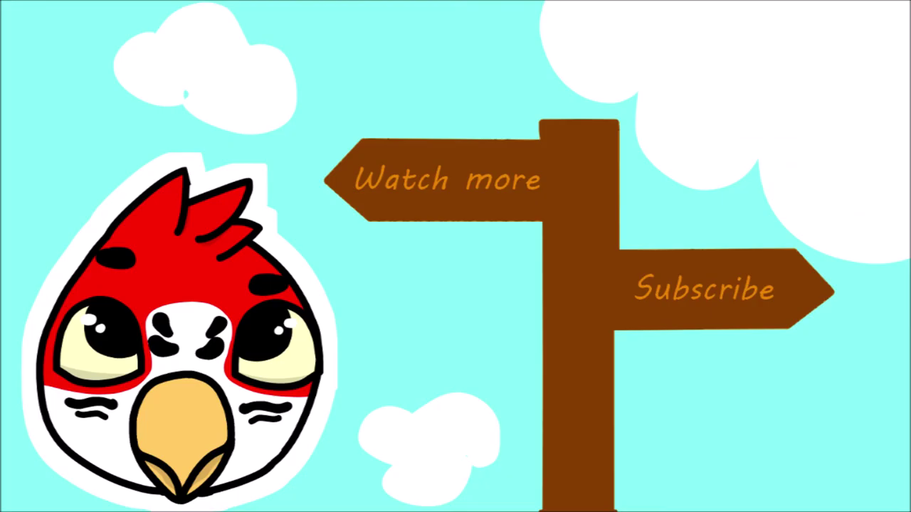